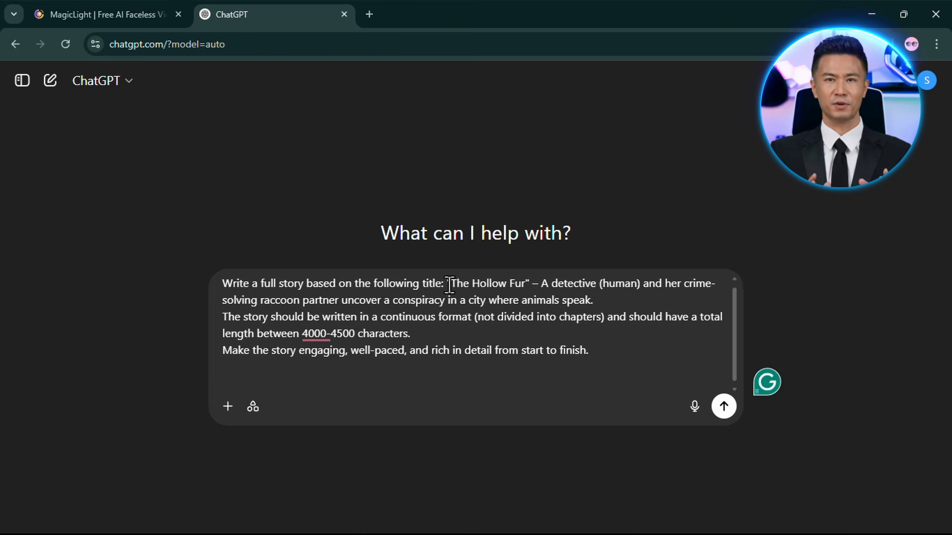
Submit the prompt asking for a full continuous story titled "The Hollow Fur" of 4000-4500 characters.
{"action": "left_click_drag", "start_coordinate": [449, 285], "coordinate": [646, 300]}
{"action": "left_click", "coordinate": [633, 305]}
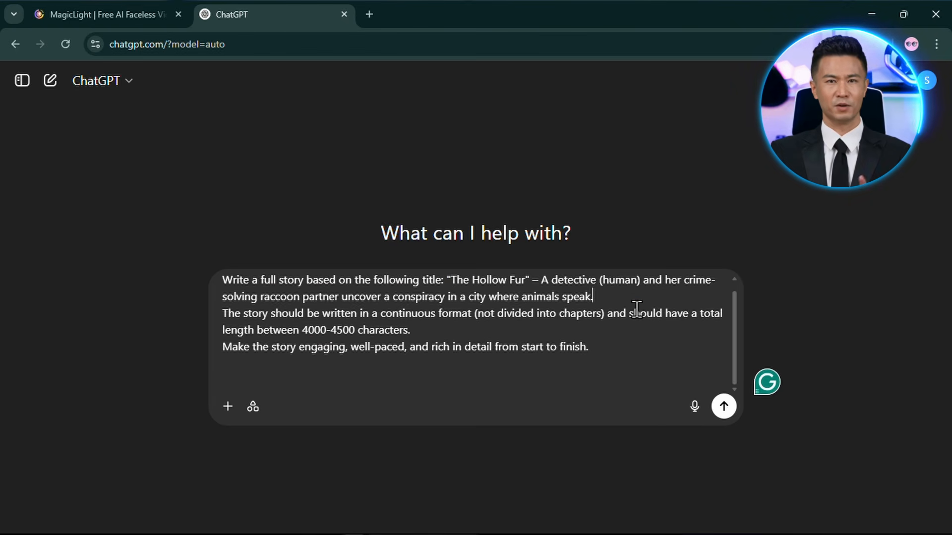
{"action": "key", "text": "Return"}
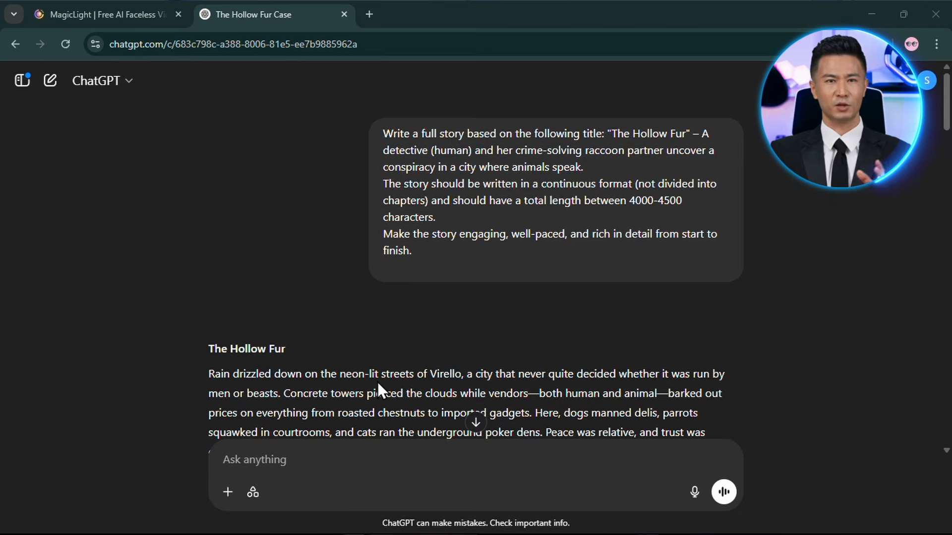
Copy the whole generated Hollow Fur story and paste it into the Smart Script field in MagicLight.
{"action": "scroll", "coordinate": [377, 381], "scroll_direction": "down", "scroll_amount": 15}
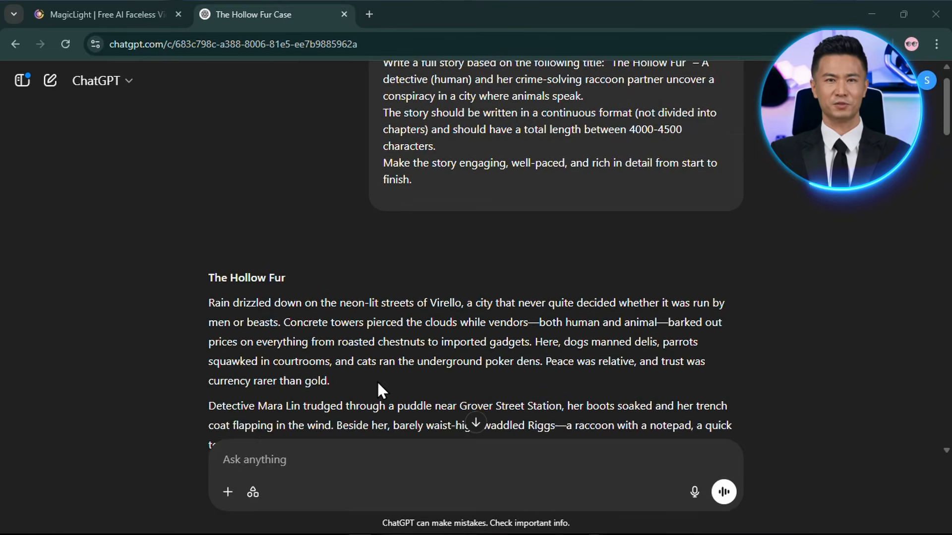
{"action": "scroll", "coordinate": [378, 384], "scroll_direction": "up", "scroll_amount": 1}
{"action": "left_click_drag", "start_coordinate": [206, 305], "coordinate": [564, 386]}
{"action": "key", "text": "ctrl+c"}
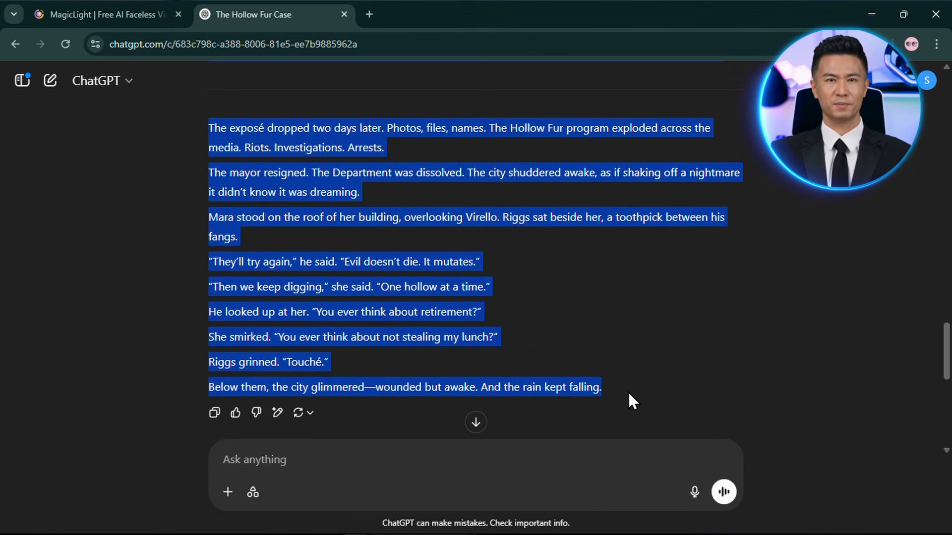
{"action": "left_click", "coordinate": [143, 14]}
{"action": "key", "text": "ctrl+v"}
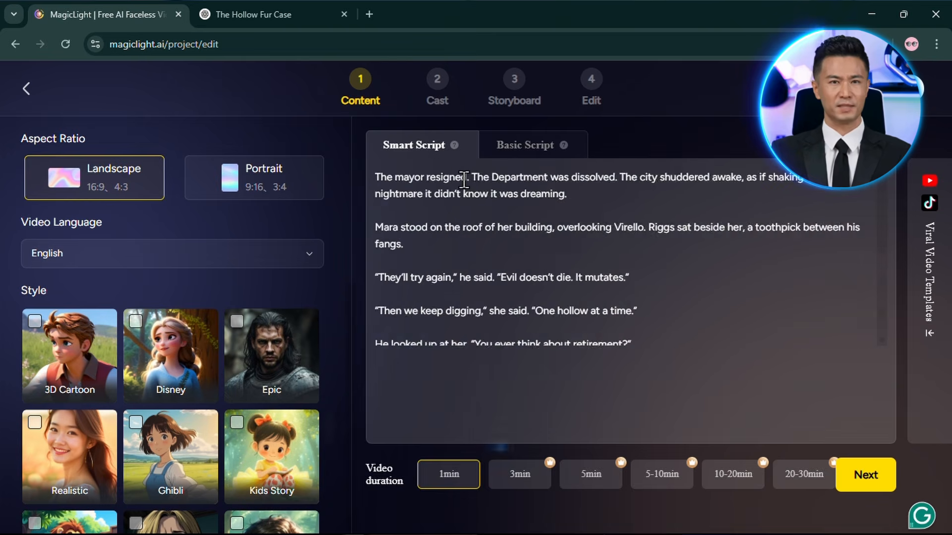
{"action": "scroll", "coordinate": [463, 180], "scroll_direction": "up", "scroll_amount": 15}
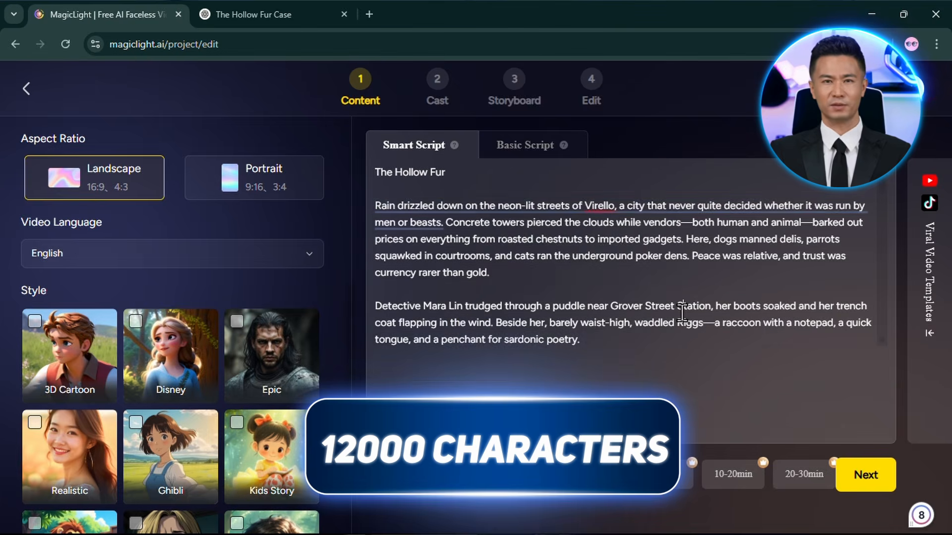
{"action": "scroll", "coordinate": [682, 313], "scroll_direction": "down", "scroll_amount": 1}
{"action": "scroll", "coordinate": [682, 313], "scroll_direction": "down", "scroll_amount": 2}
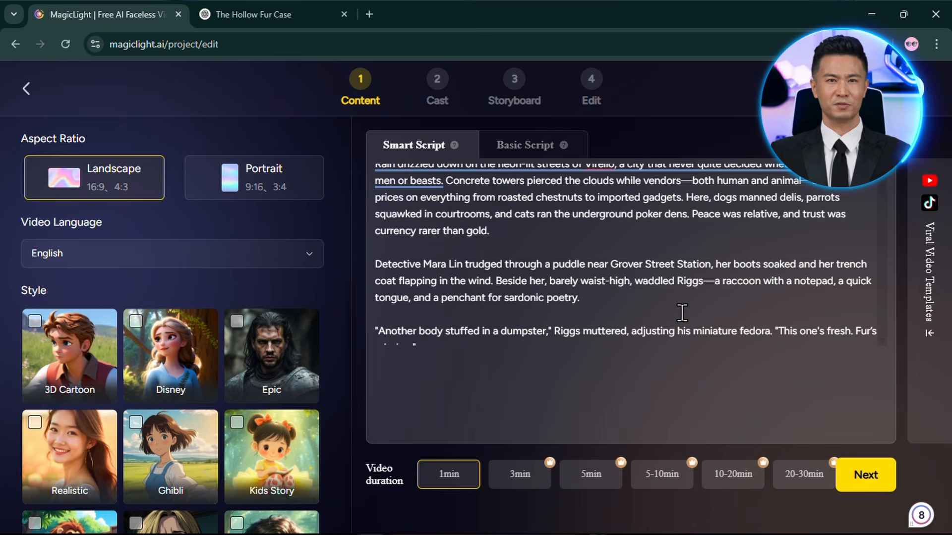
{"action": "scroll", "coordinate": [682, 314], "scroll_direction": "up", "scroll_amount": 3}
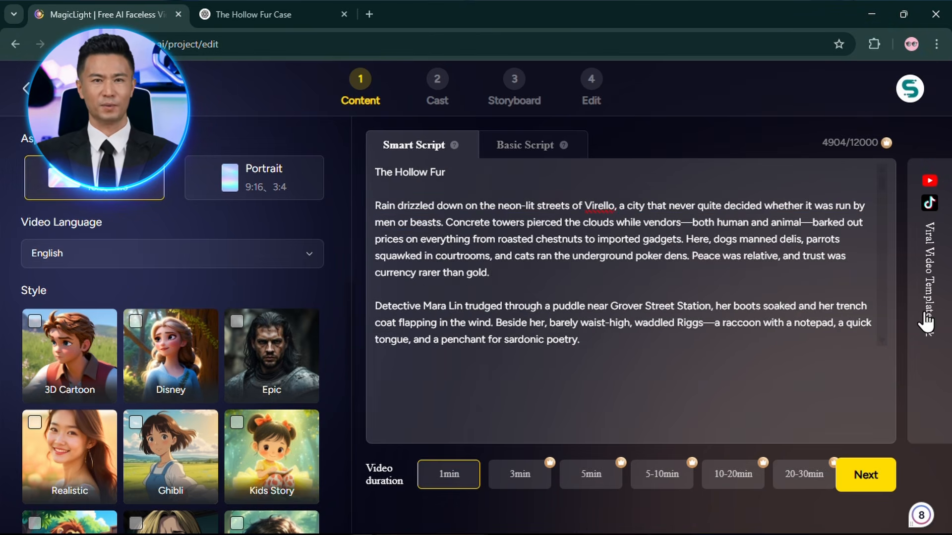
Try using the viral video template "She Was Almost Unmasked" and return to the script setup page.
{"action": "left_click", "coordinate": [922, 321]}
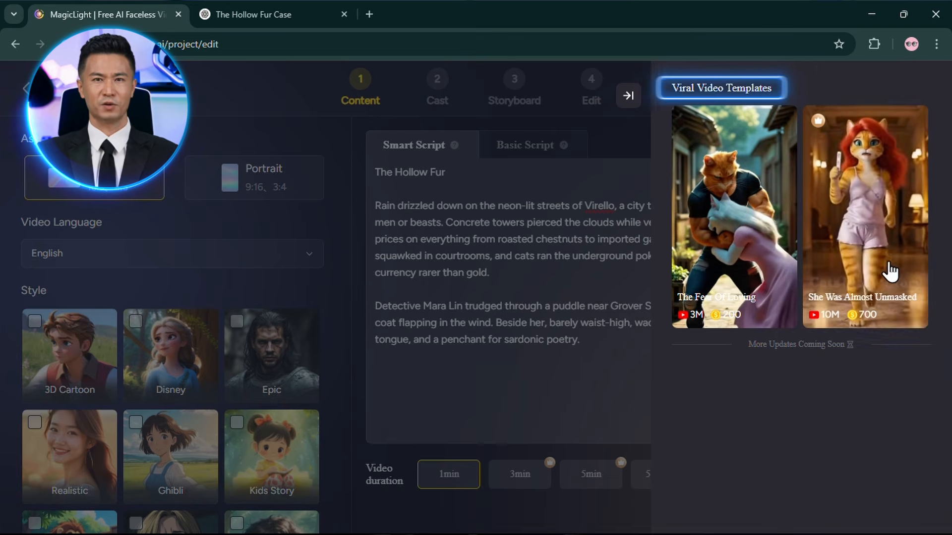
{"action": "left_click", "coordinate": [870, 231]}
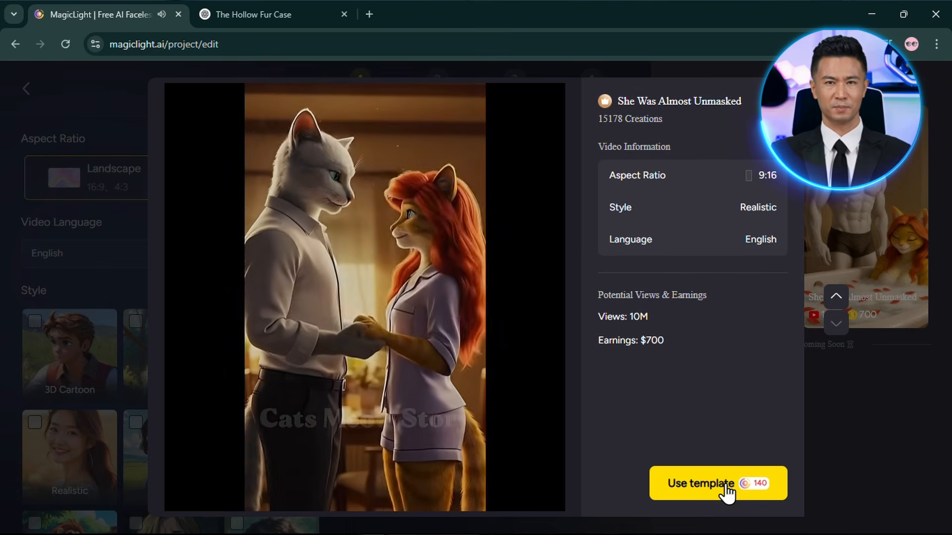
{"action": "left_click", "coordinate": [726, 484]}
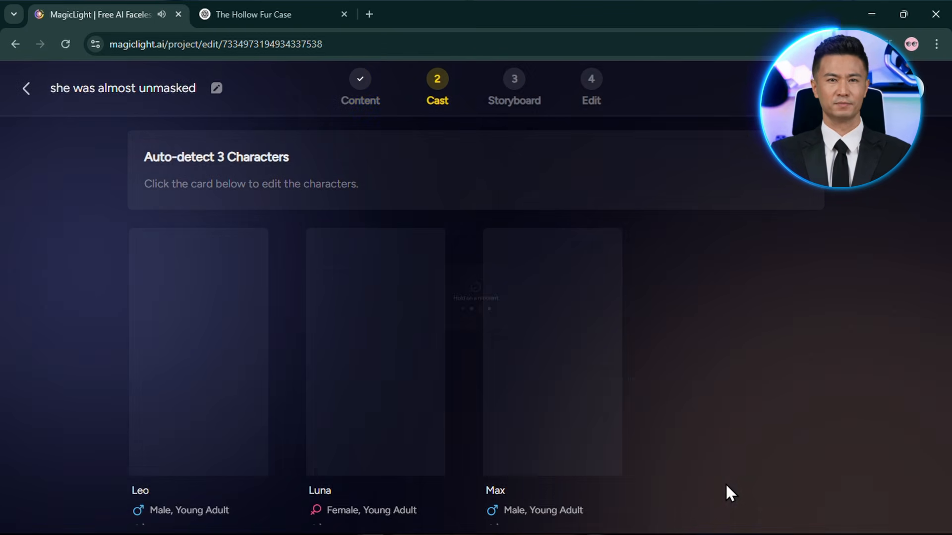
{"action": "left_click", "coordinate": [27, 90]}
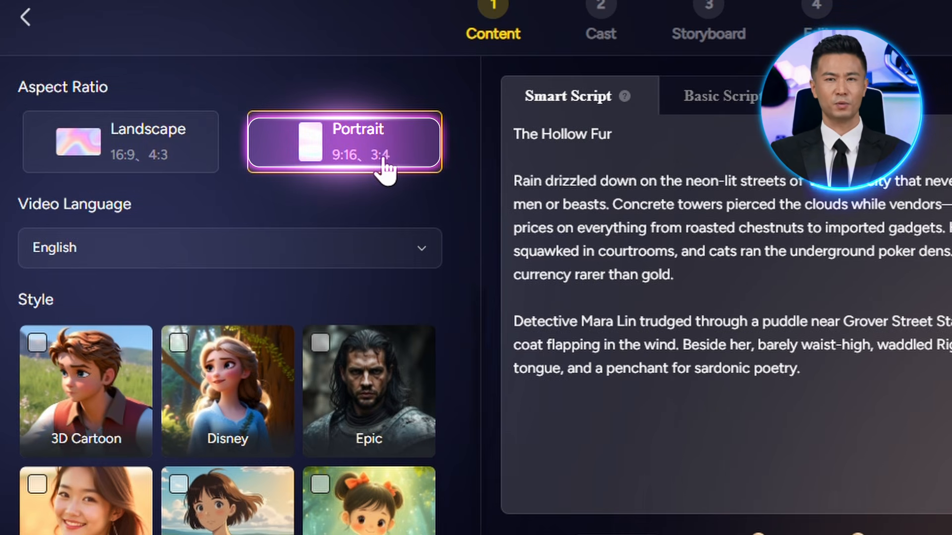
Set the aspect ratio to Landscape and the video language to English.
{"action": "left_click", "coordinate": [158, 159]}
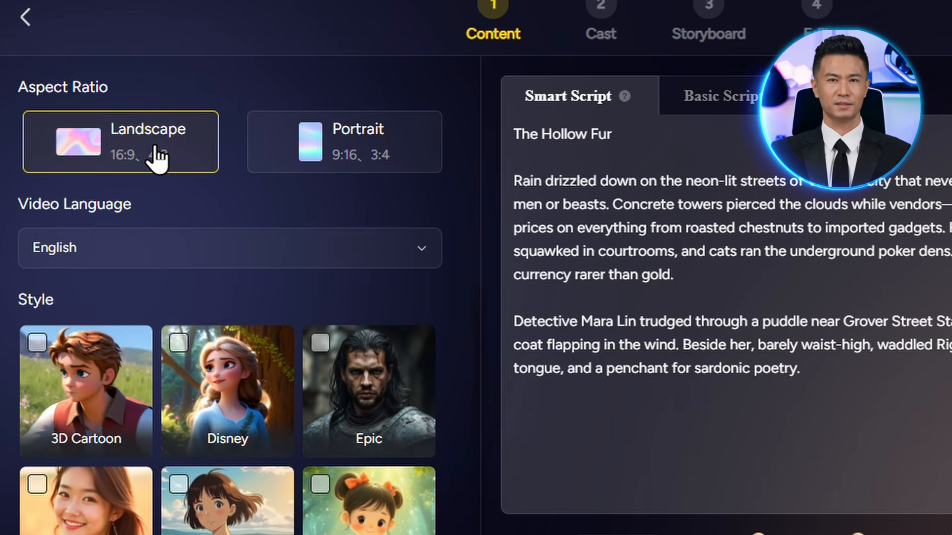
{"action": "left_click", "coordinate": [367, 262]}
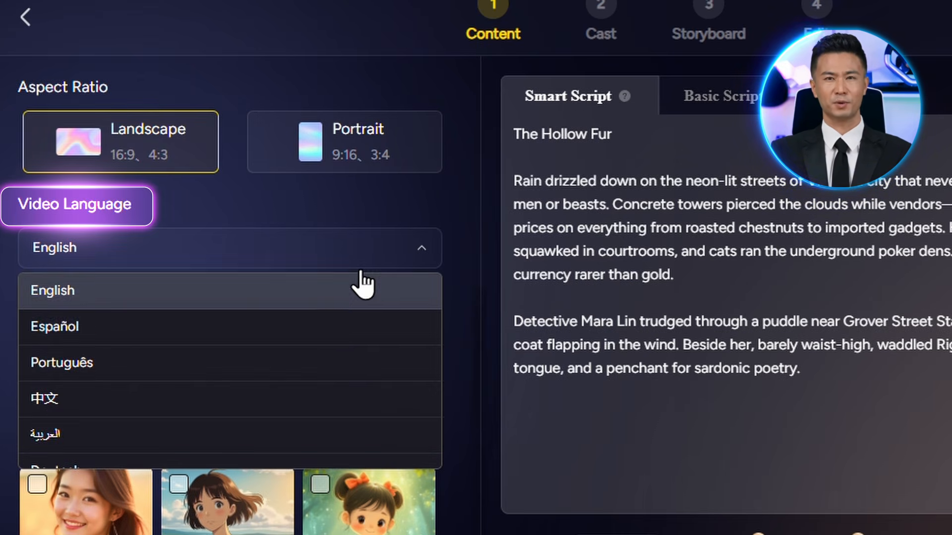
{"action": "scroll", "coordinate": [344, 341], "scroll_direction": "down", "scroll_amount": 3}
{"action": "scroll", "coordinate": [345, 338], "scroll_direction": "up", "scroll_amount": 3}
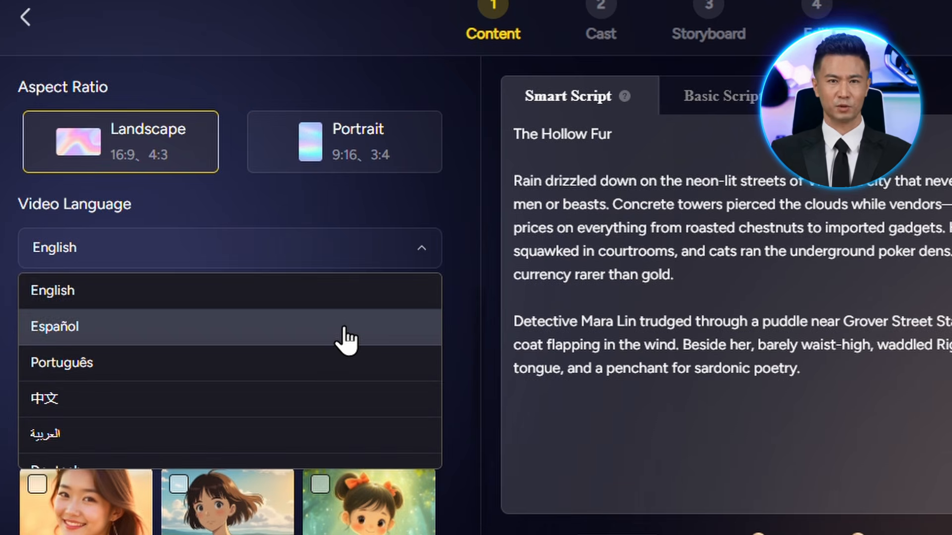
{"action": "left_click", "coordinate": [344, 288]}
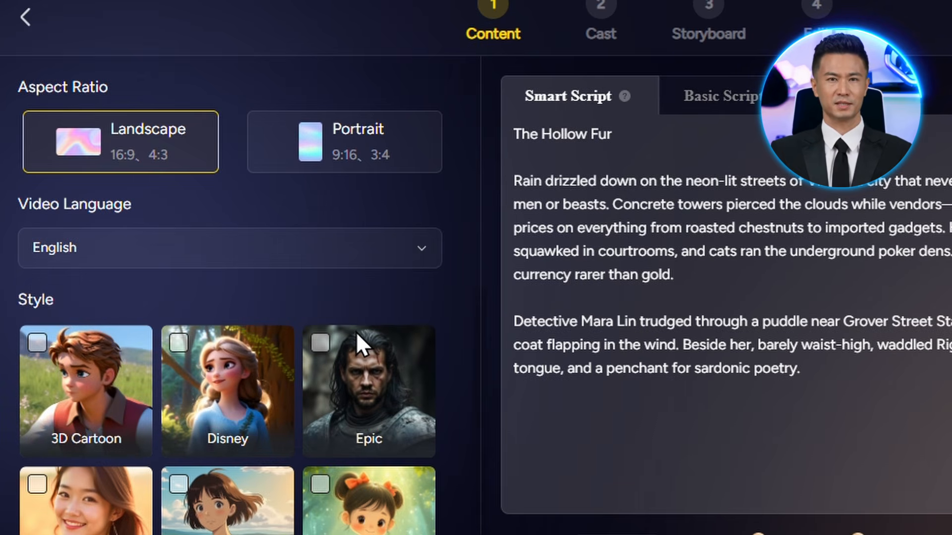
Generate the script breakdown using the Disney style and a 5min video duration.
{"action": "scroll", "coordinate": [387, 434], "scroll_direction": "down", "scroll_amount": 1}
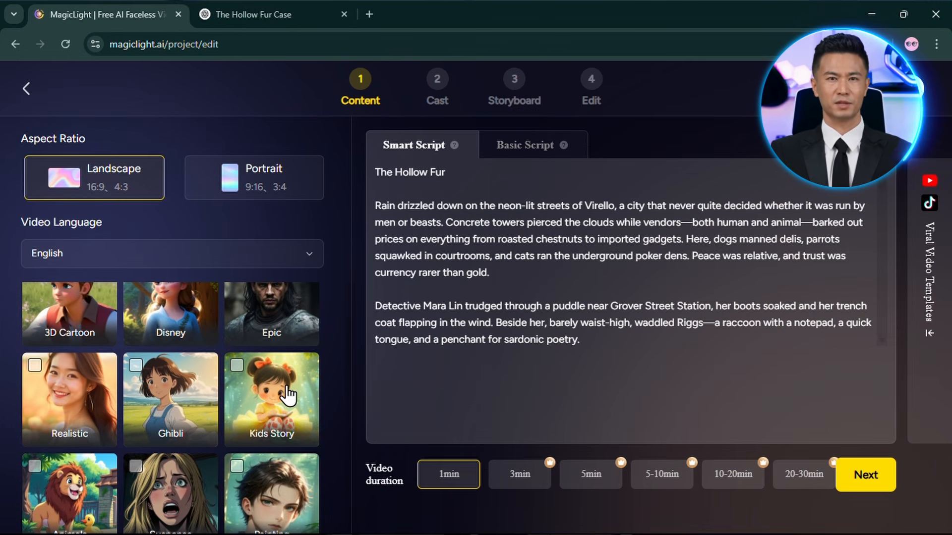
{"action": "scroll", "coordinate": [168, 397], "scroll_direction": "down", "scroll_amount": 1}
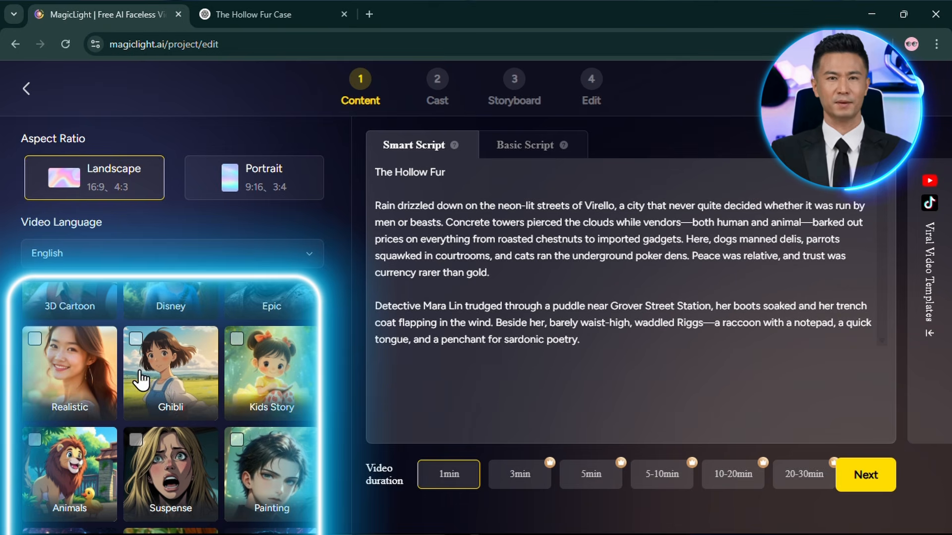
{"action": "scroll", "coordinate": [192, 386], "scroll_direction": "down", "scroll_amount": 2}
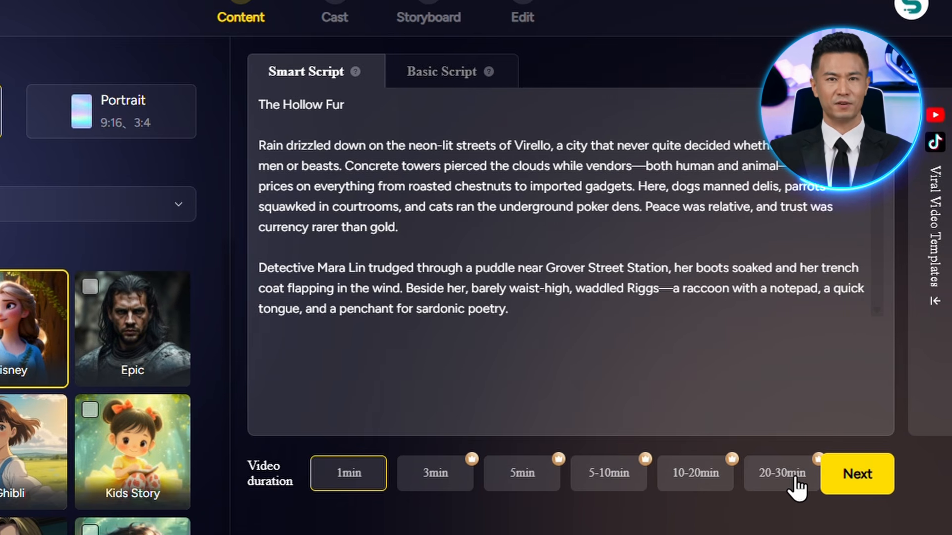
{"action": "left_click", "coordinate": [533, 479]}
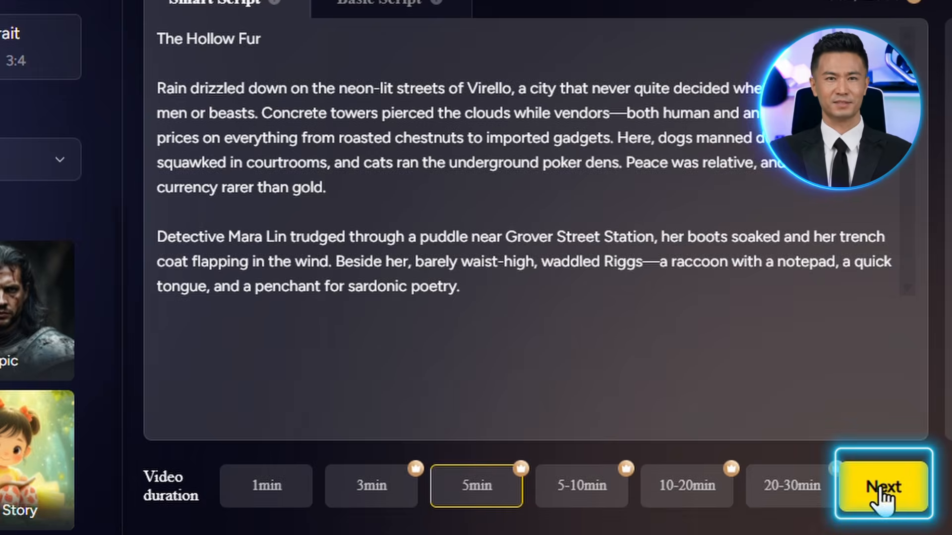
{"action": "left_click", "coordinate": [880, 488]}
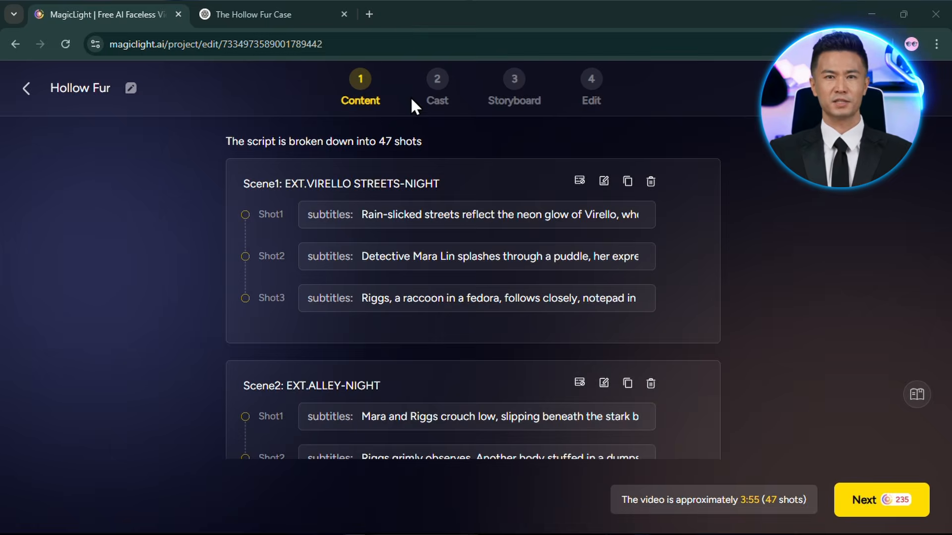
Review and accept the scene and shot breakdown, and auto-cast the detected characters.
{"action": "scroll", "coordinate": [604, 267], "scroll_direction": "down", "scroll_amount": 5}
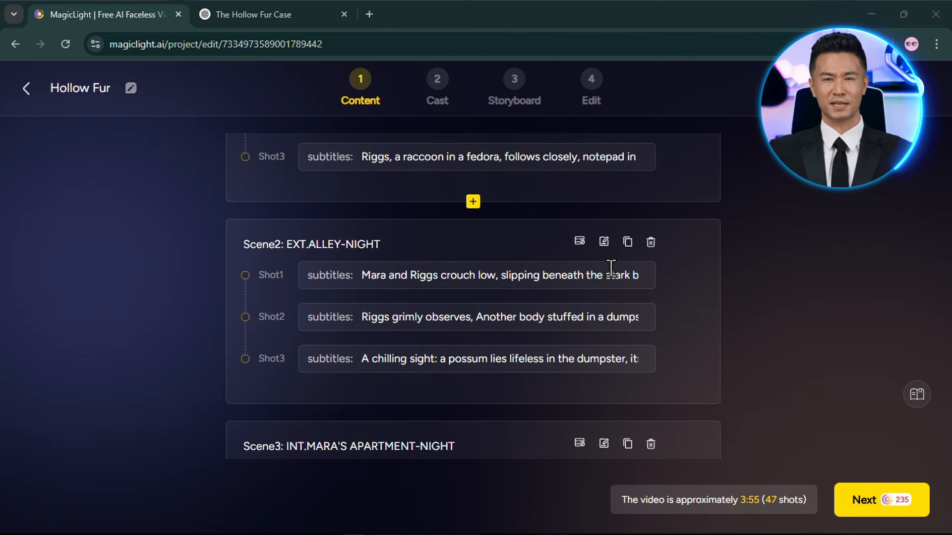
{"action": "scroll", "coordinate": [611, 269], "scroll_direction": "down", "scroll_amount": 17}
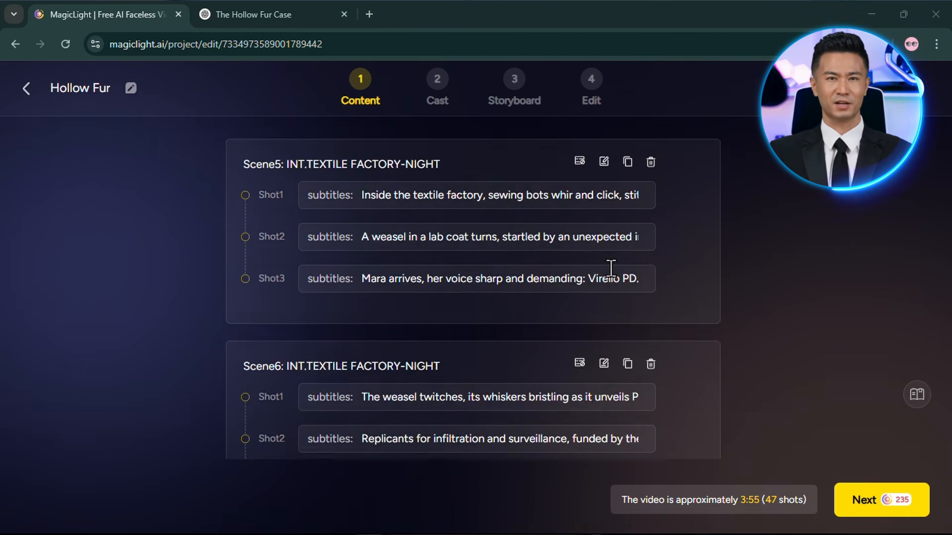
{"action": "scroll", "coordinate": [611, 268], "scroll_direction": "down", "scroll_amount": 3}
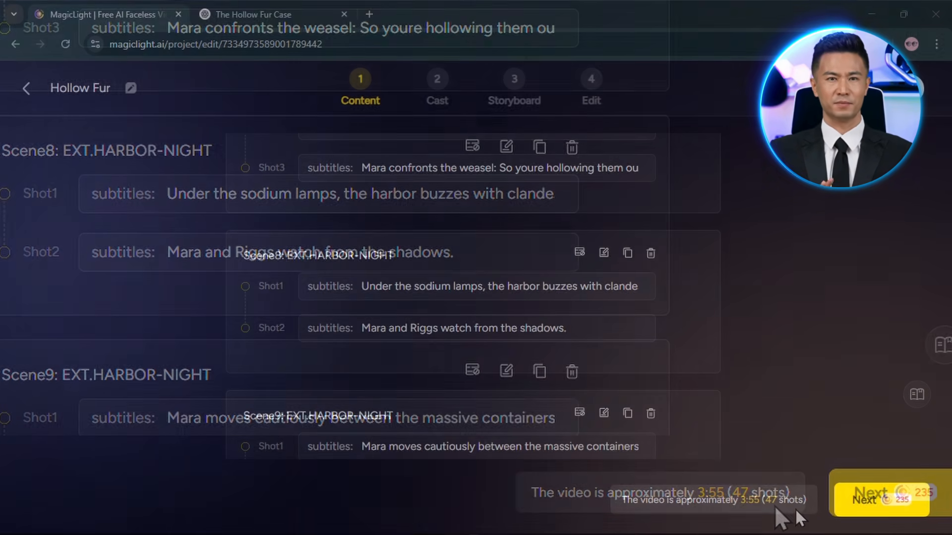
{"action": "scroll", "coordinate": [622, 417], "scroll_direction": "down", "scroll_amount": 7}
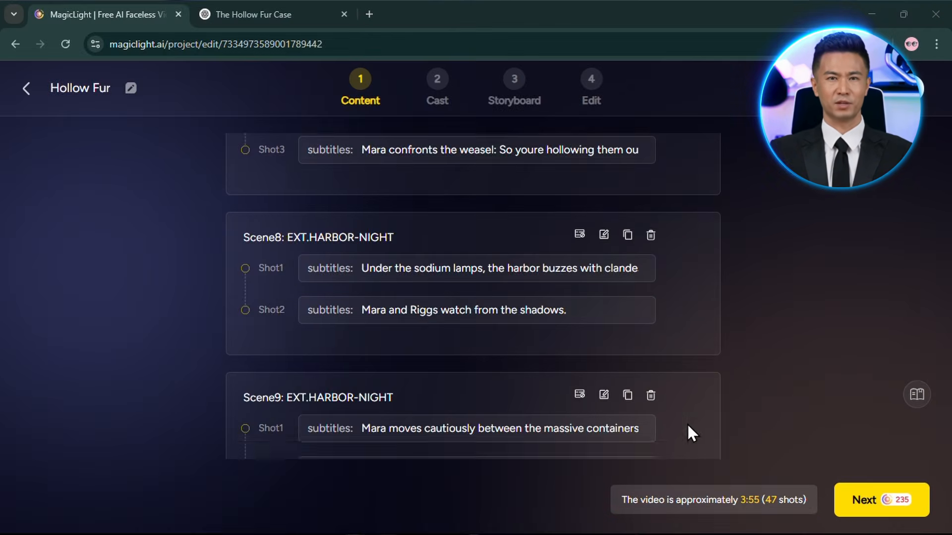
{"action": "scroll", "coordinate": [689, 426], "scroll_direction": "up", "scroll_amount": 20}
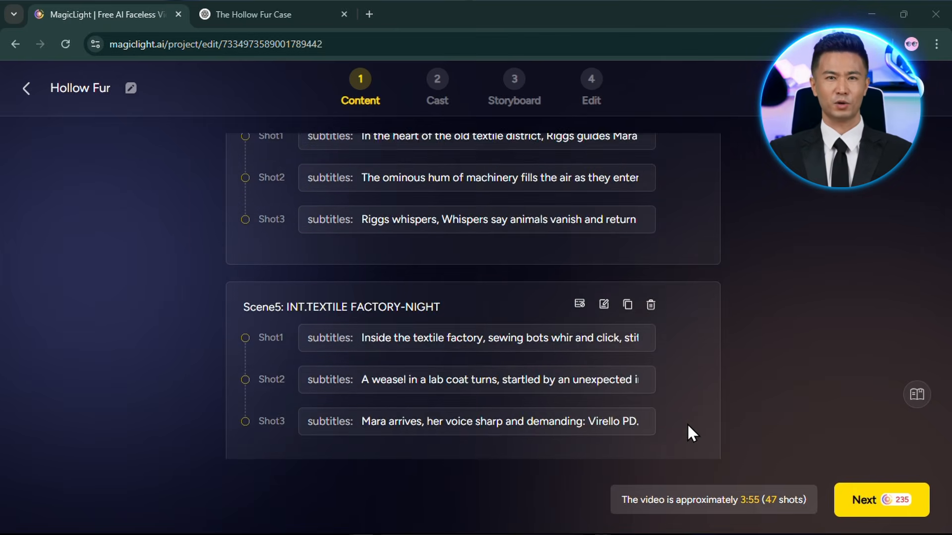
{"action": "scroll", "coordinate": [687, 423], "scroll_direction": "up", "scroll_amount": 5}
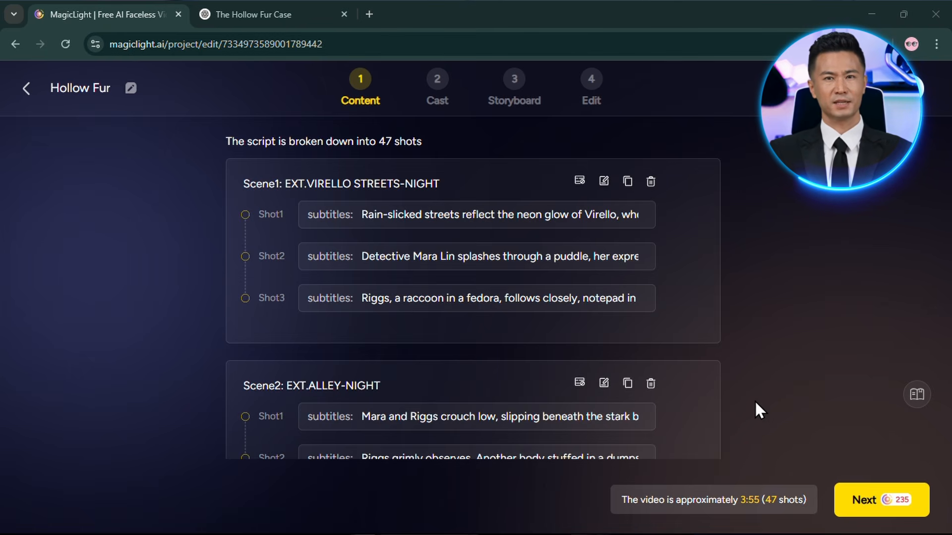
{"action": "left_click", "coordinate": [868, 504]}
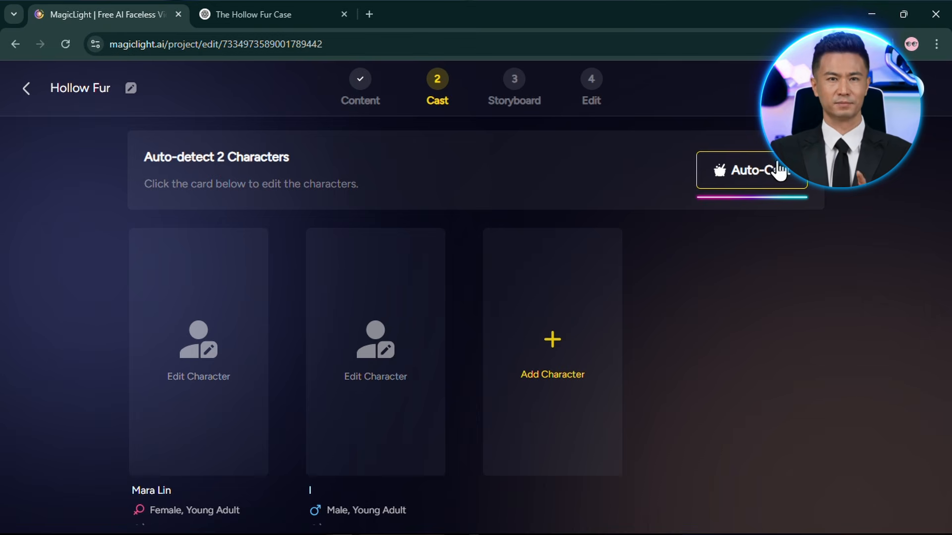
{"action": "left_click", "coordinate": [758, 166]}
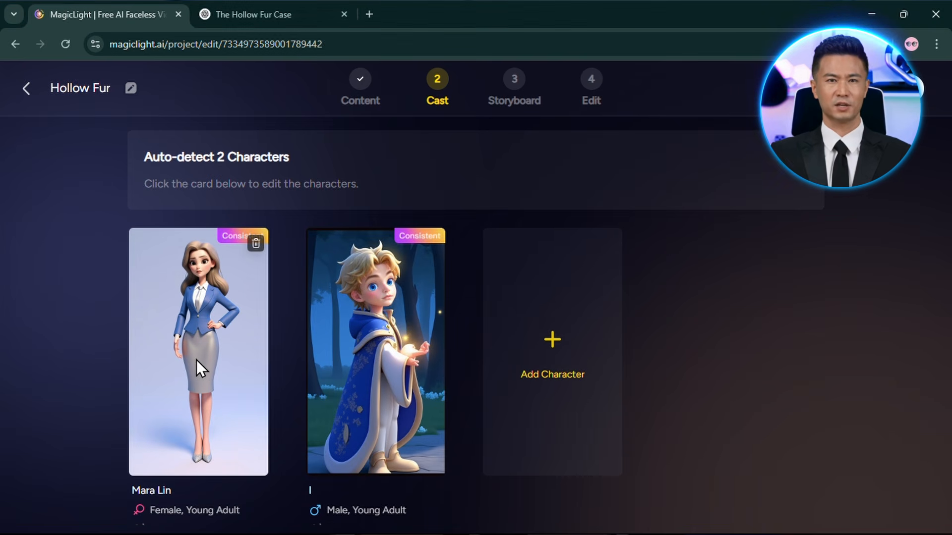
Browse the library characters available for Mara Lin and open the form for creating a custom character.
{"action": "left_click", "coordinate": [198, 367]}
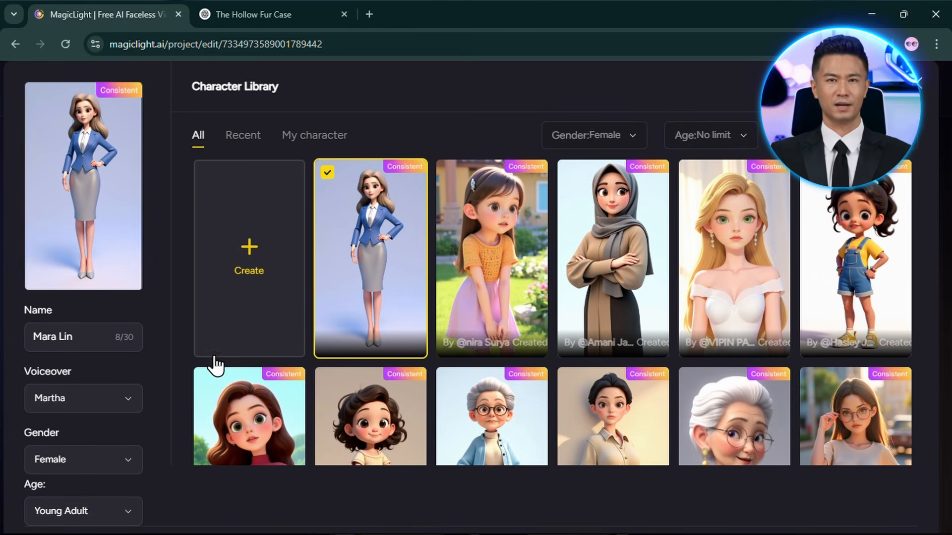
{"action": "scroll", "coordinate": [527, 320], "scroll_direction": "down", "scroll_amount": 5}
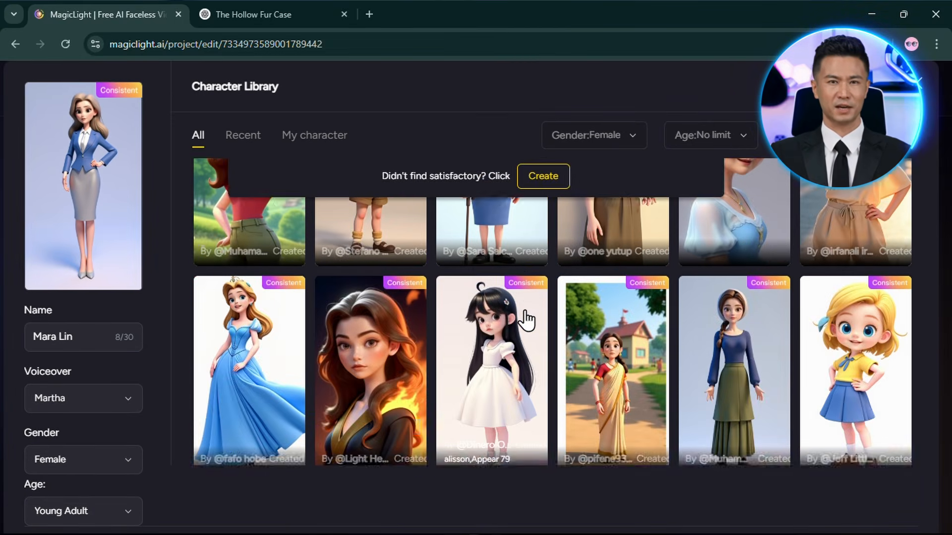
{"action": "scroll", "coordinate": [527, 320], "scroll_direction": "down", "scroll_amount": 3}
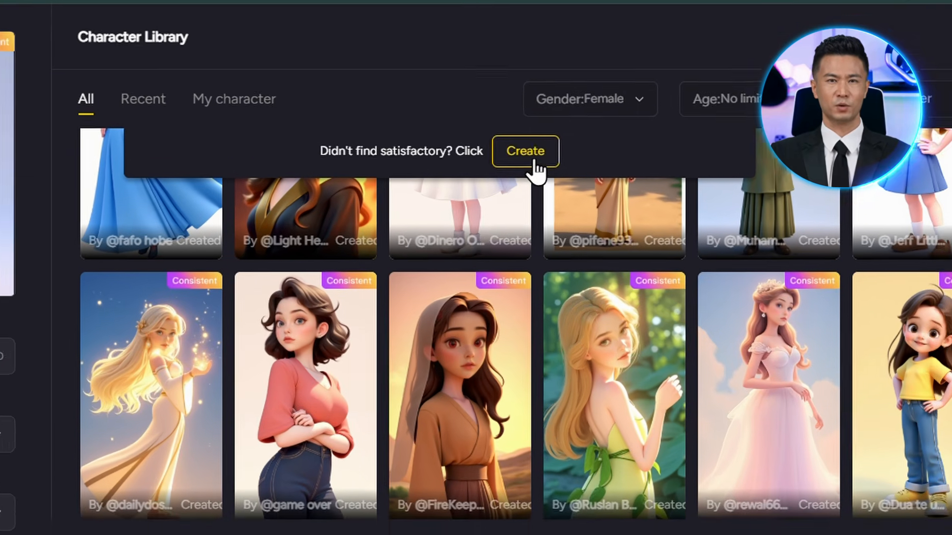
{"action": "left_click", "coordinate": [534, 159]}
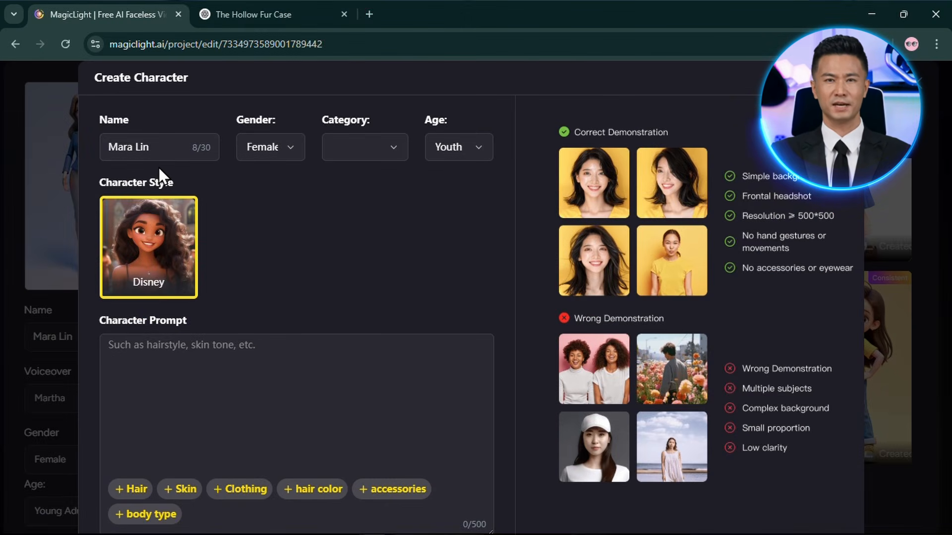
Set Mara Lin's custom character attributes to gender Female, category Human and age Youth.
{"action": "left_click", "coordinate": [166, 150]}
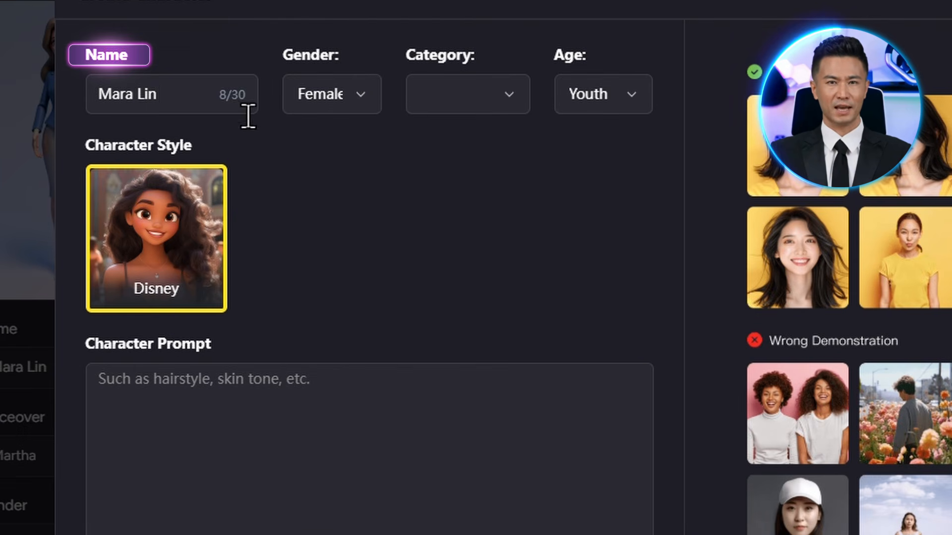
{"action": "left_click", "coordinate": [360, 108]}
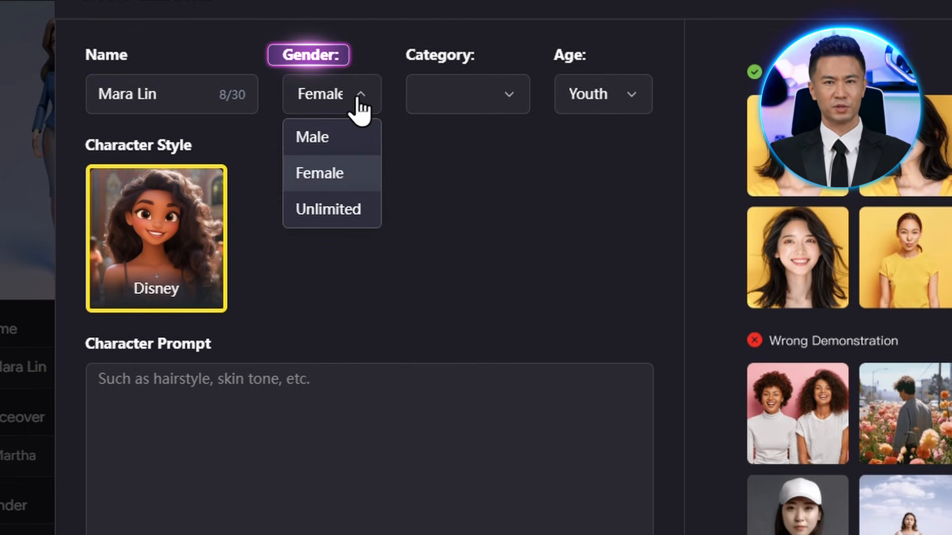
{"action": "left_click", "coordinate": [358, 110]}
{"action": "left_click", "coordinate": [512, 119]}
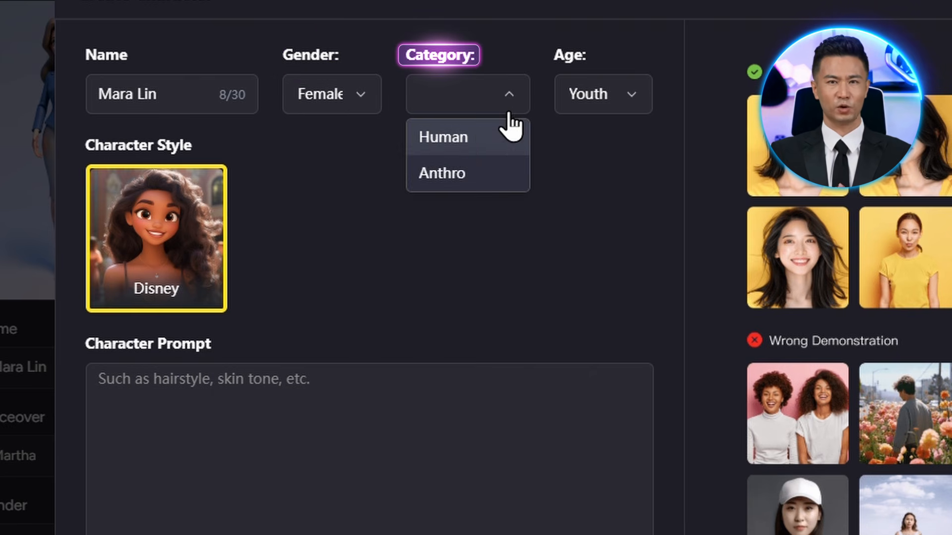
{"action": "left_click", "coordinate": [480, 135]}
{"action": "left_click", "coordinate": [604, 114]}
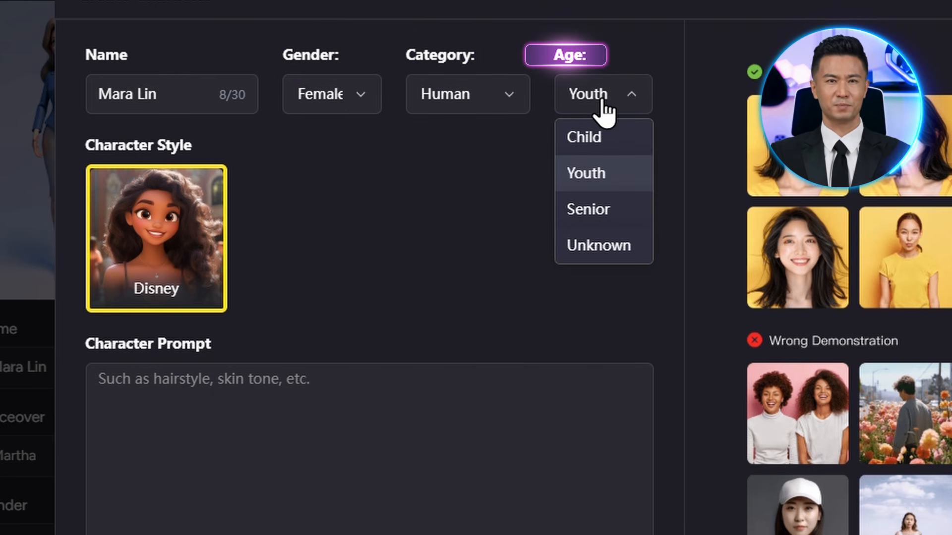
{"action": "left_click", "coordinate": [603, 171]}
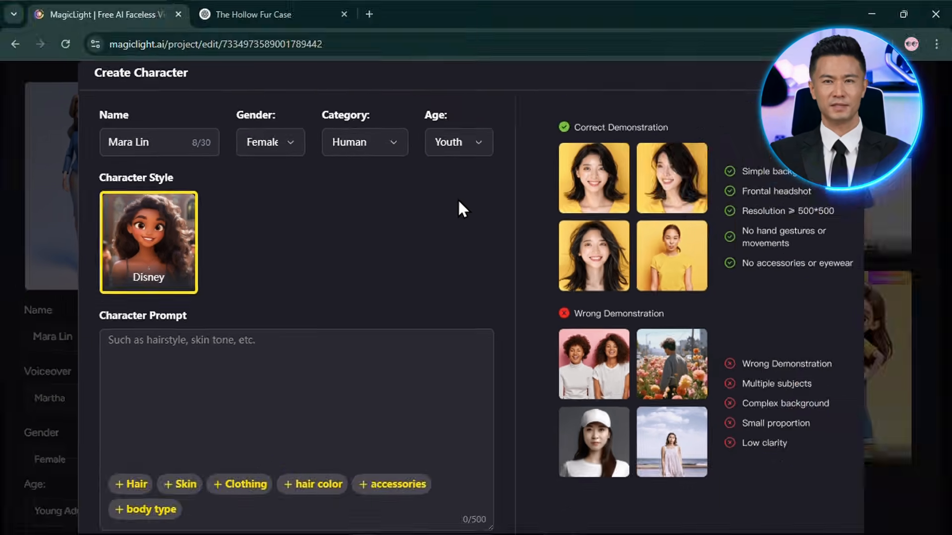
{"action": "scroll", "coordinate": [593, 185], "scroll_direction": "down", "scroll_amount": 3}
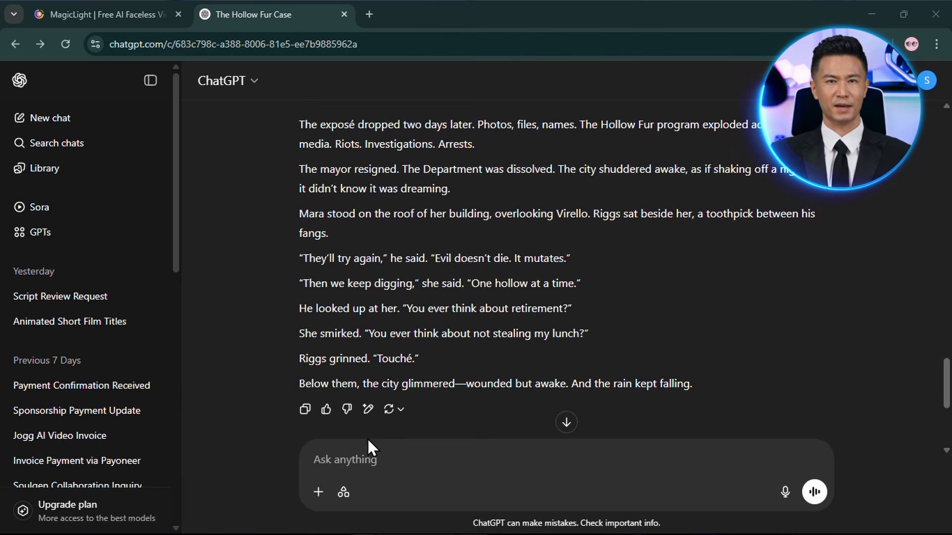
Ask ChatGPT to list the story's main and supporting characters with detailed visual descriptions covering gender, age, hair, skin tone, clothing, accessories and body type.
{"action": "left_click", "coordinate": [371, 451]}
{"action": "type", "text": "Based on the story you just wrote, list all the main and supporting characters featured in it. For each character, give a detailed visual description including their gender, age, hair style and color, skin tone, clothing style, accessories (if any), and body type. Write it clearly so the characters can be visualized or designed consistently for animation, illustration, or AI video generation."}
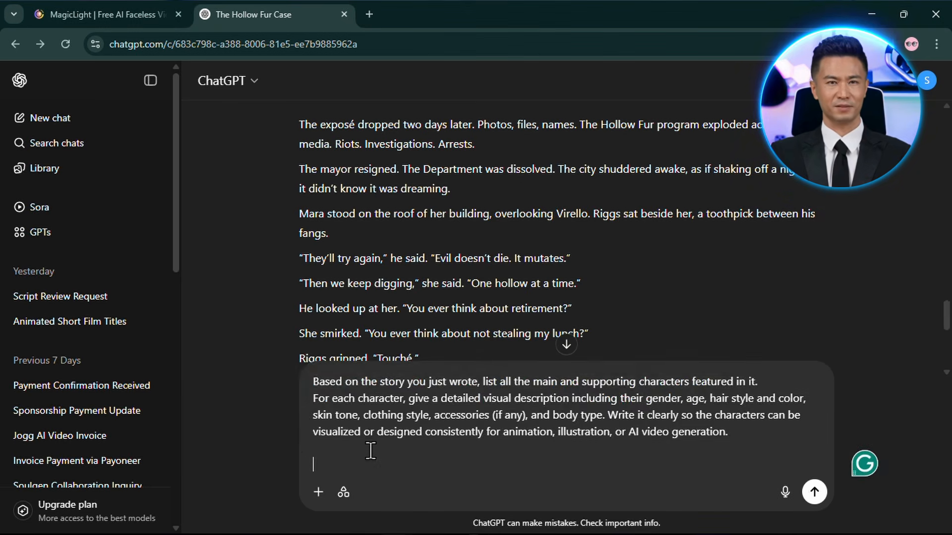
{"action": "key", "text": "BackSpace"}
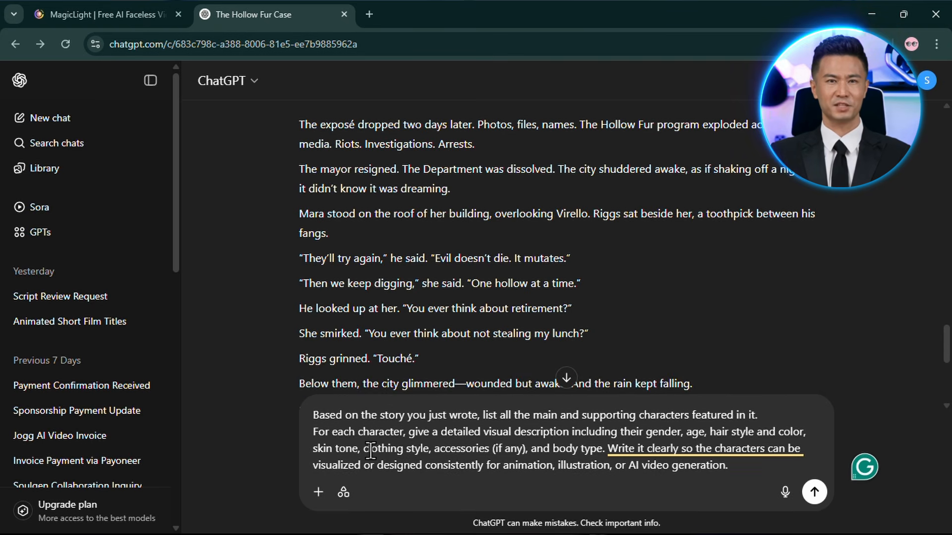
{"action": "key", "text": "Return"}
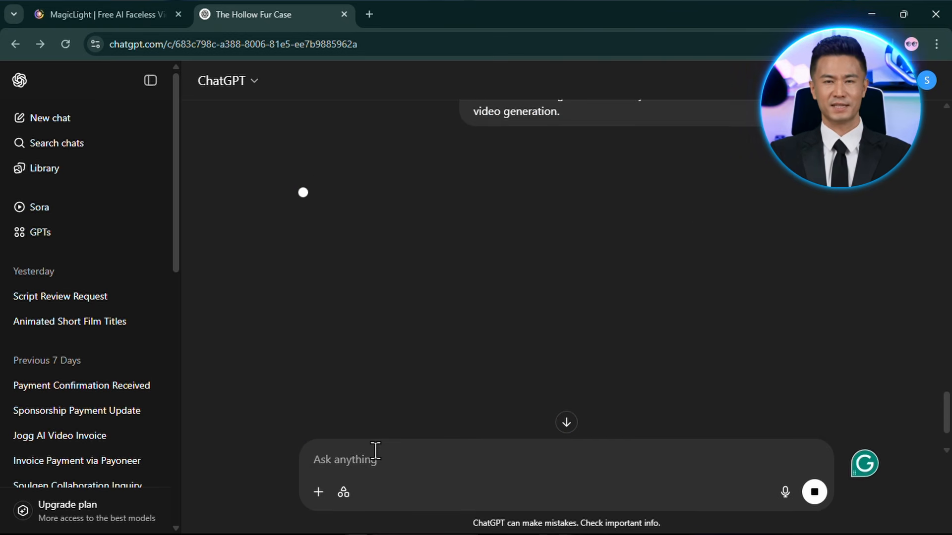
Copy the Detective Mara Lin prompt from ChatGPT's reply into the Character Prompt of MagicLight's character form.
{"action": "scroll", "coordinate": [588, 284], "scroll_direction": "down", "scroll_amount": 9}
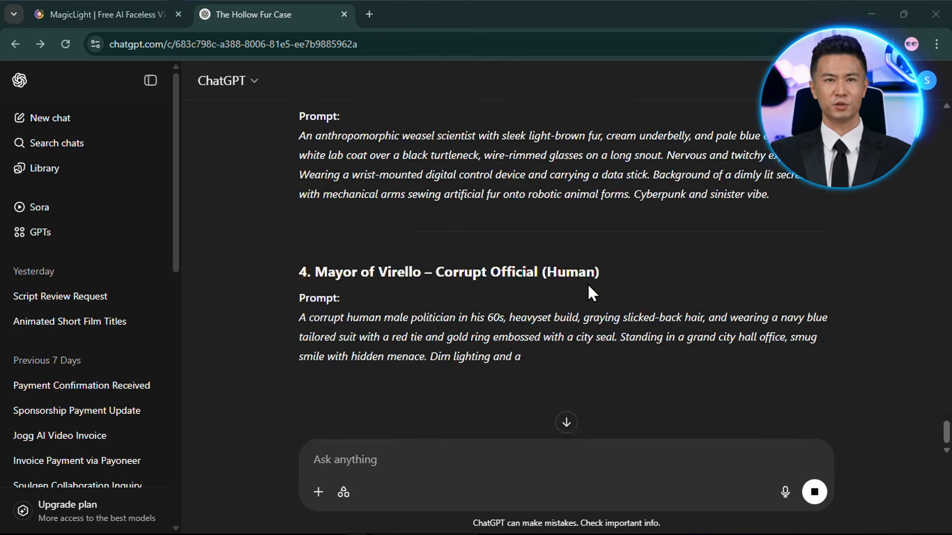
{"action": "scroll", "coordinate": [588, 285], "scroll_direction": "up", "scroll_amount": 10}
{"action": "left_click_drag", "start_coordinate": [300, 236], "coordinate": [590, 328]}
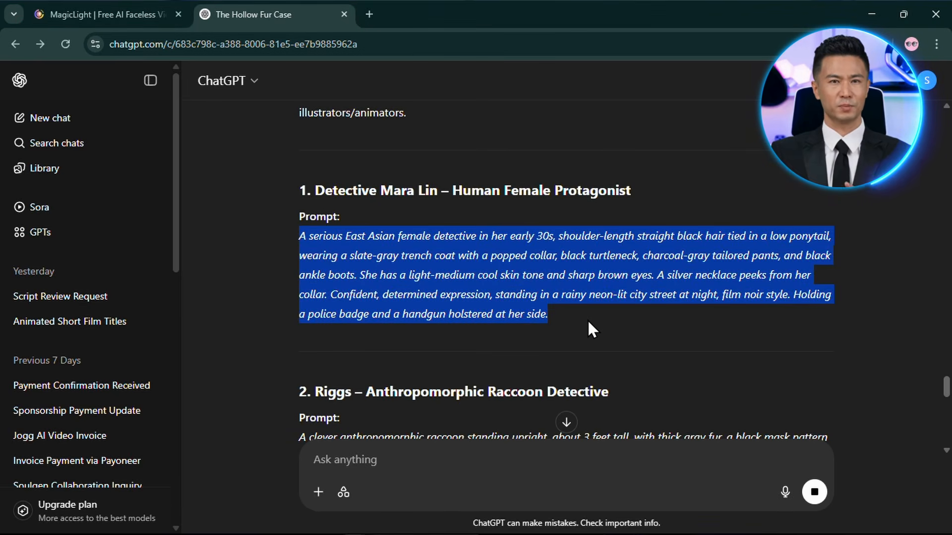
{"action": "key", "text": "ctrl+c"}
{"action": "left_click", "coordinate": [107, 14]}
{"action": "left_click", "coordinate": [141, 348]}
{"action": "key", "text": "ctrl+v"}
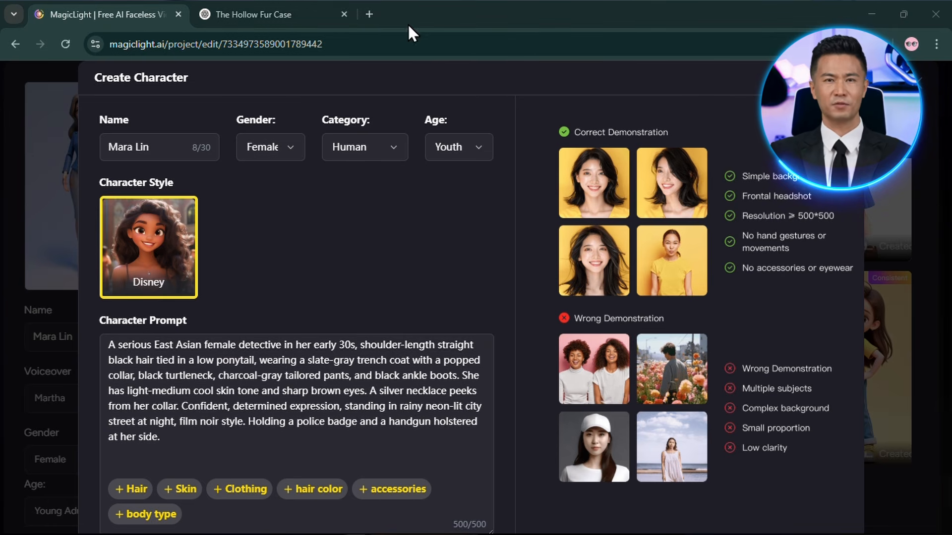
Generate the Mara Lin character image from the prompt and apply it to the cast.
{"action": "scroll", "coordinate": [361, 353], "scroll_direction": "down", "scroll_amount": 3}
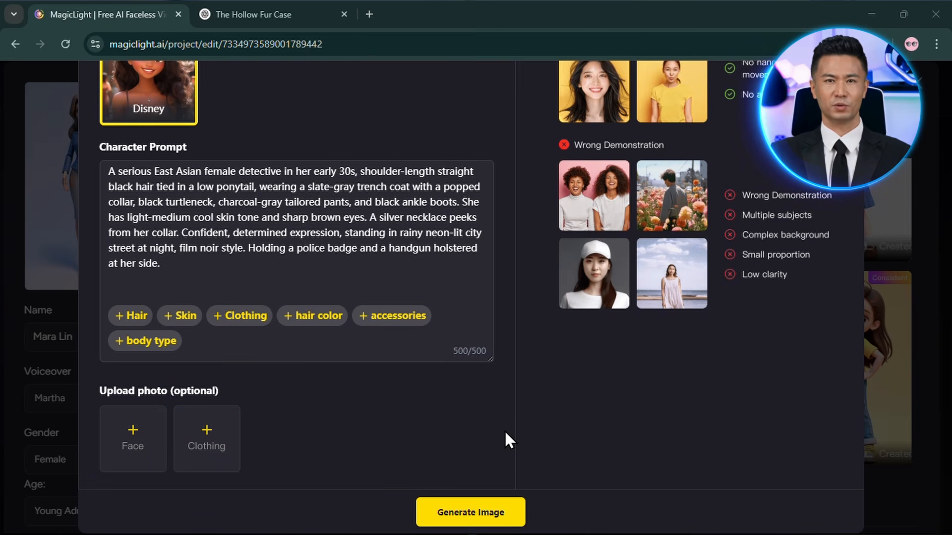
{"action": "scroll", "coordinate": [546, 421], "scroll_direction": "up", "scroll_amount": 4}
{"action": "scroll", "coordinate": [568, 419], "scroll_direction": "down", "scroll_amount": 4}
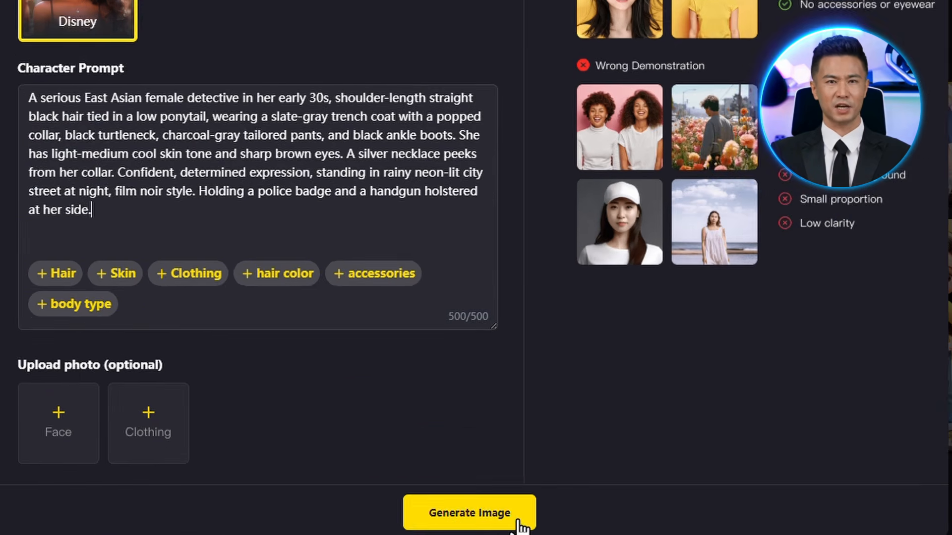
{"action": "left_click", "coordinate": [509, 513]}
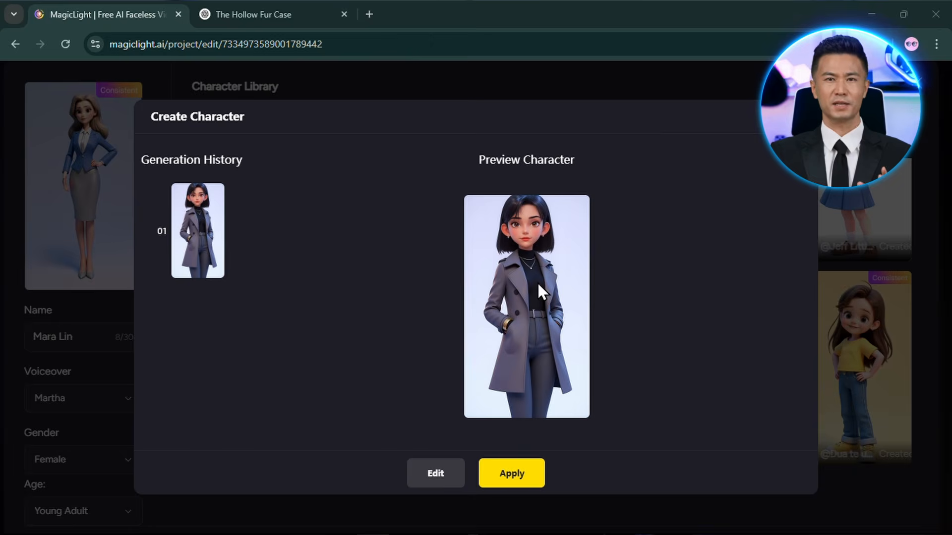
{"action": "left_click", "coordinate": [534, 474]}
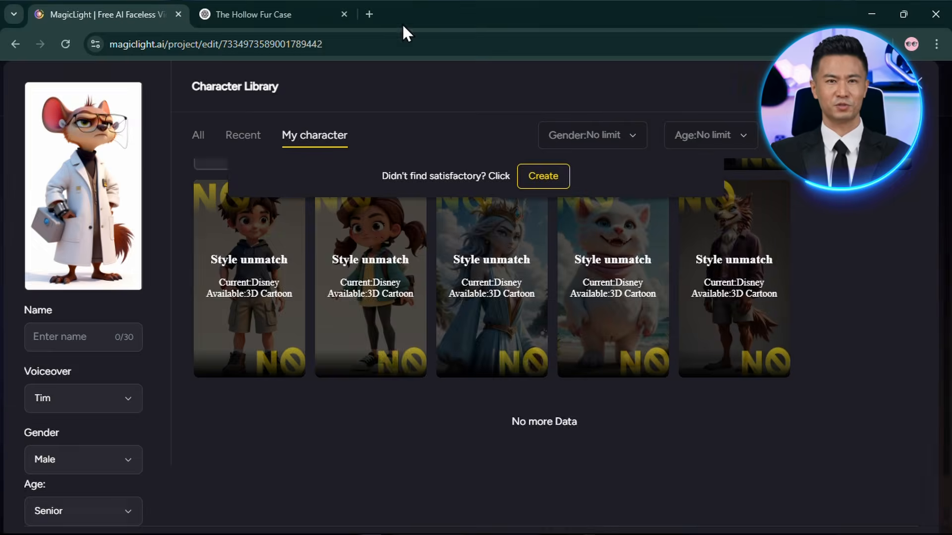
Return to ChatGPT's character descriptions for the remaining cast members, and advance the completed cast to the storyboard stage.
{"action": "left_click", "coordinate": [258, 14]}
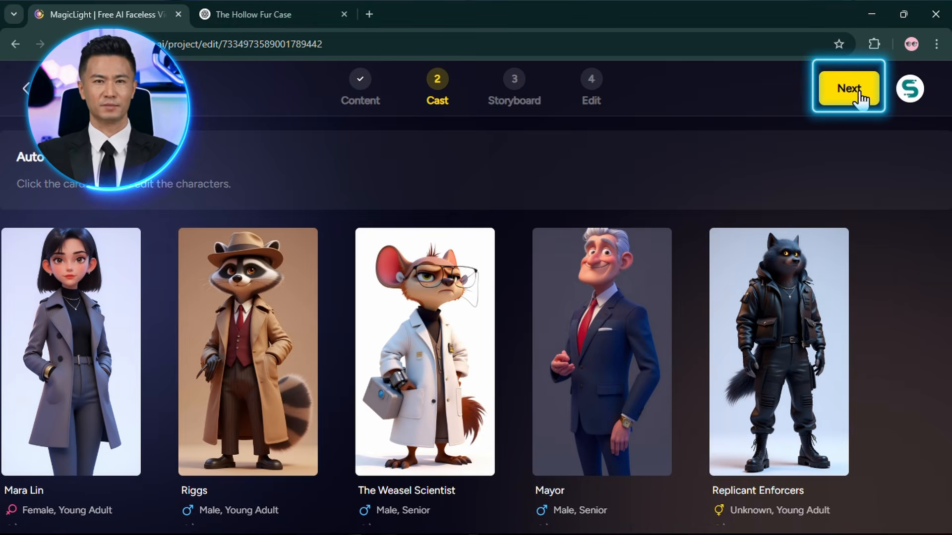
{"action": "left_click", "coordinate": [860, 92]}
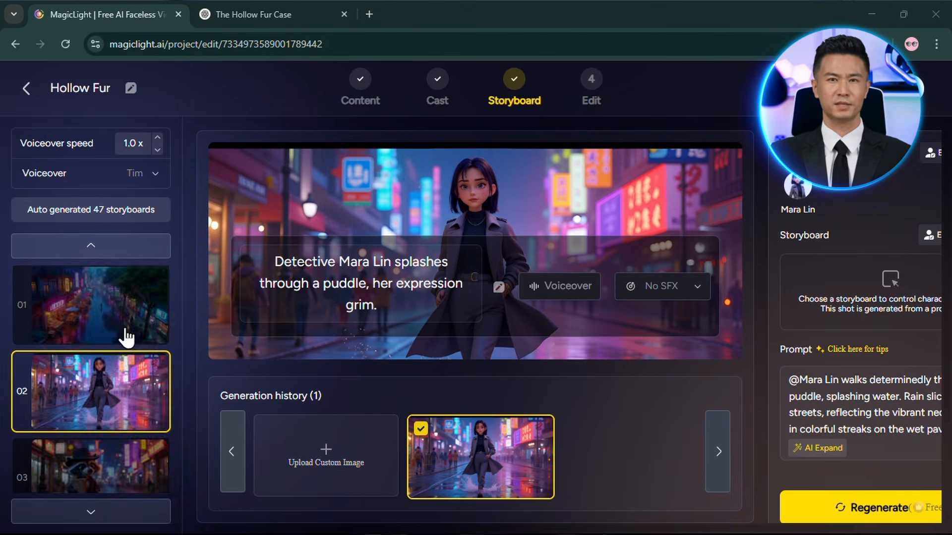
Review the generated storyboard shots across the whole video, checking their images and captions for characters that look wrong.
{"action": "scroll", "coordinate": [126, 337], "scroll_direction": "down", "scroll_amount": 20}
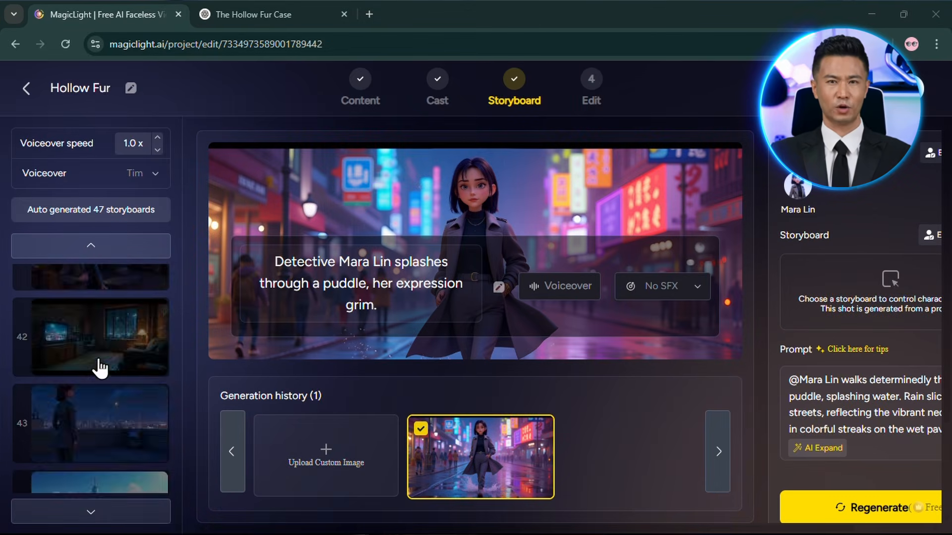
{"action": "left_click", "coordinate": [55, 459]}
{"action": "left_click", "coordinate": [127, 351]}
{"action": "left_click", "coordinate": [106, 298]}
{"action": "scroll", "coordinate": [104, 308], "scroll_direction": "up", "scroll_amount": 2}
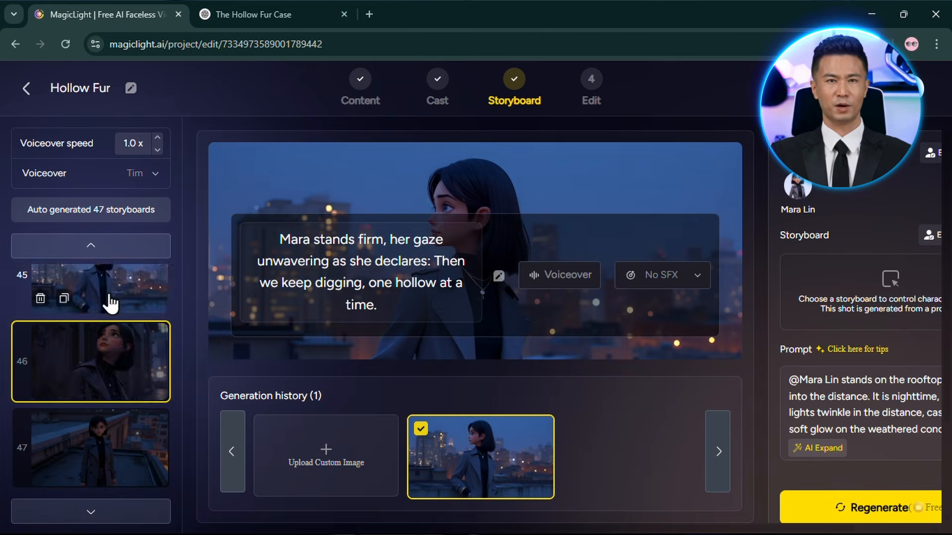
{"action": "scroll", "coordinate": [105, 364], "scroll_direction": "up", "scroll_amount": 12}
{"action": "left_click", "coordinate": [103, 373]}
{"action": "left_click", "coordinate": [114, 321]}
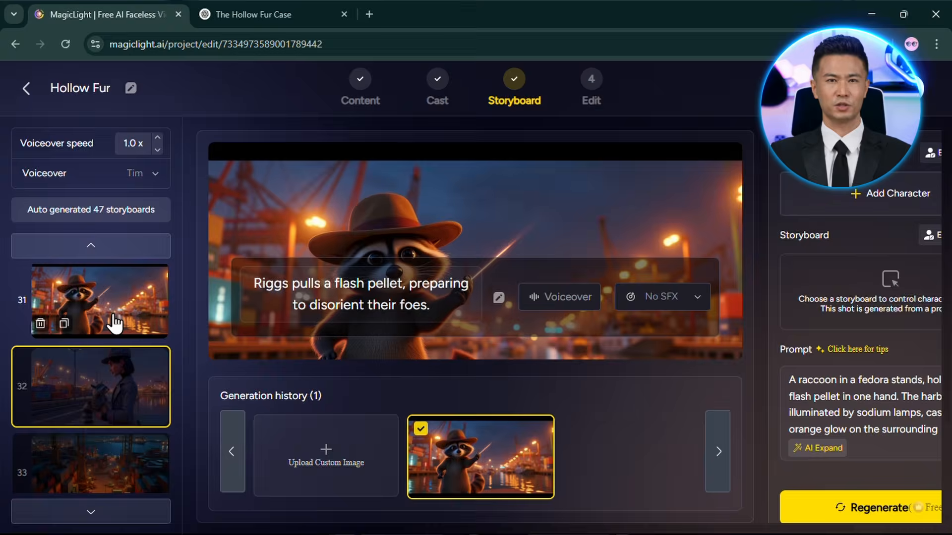
{"action": "scroll", "coordinate": [103, 361], "scroll_direction": "up", "scroll_amount": 3}
{"action": "left_click", "coordinate": [102, 411]}
{"action": "scroll", "coordinate": [121, 394], "scroll_direction": "up", "scroll_amount": 20}
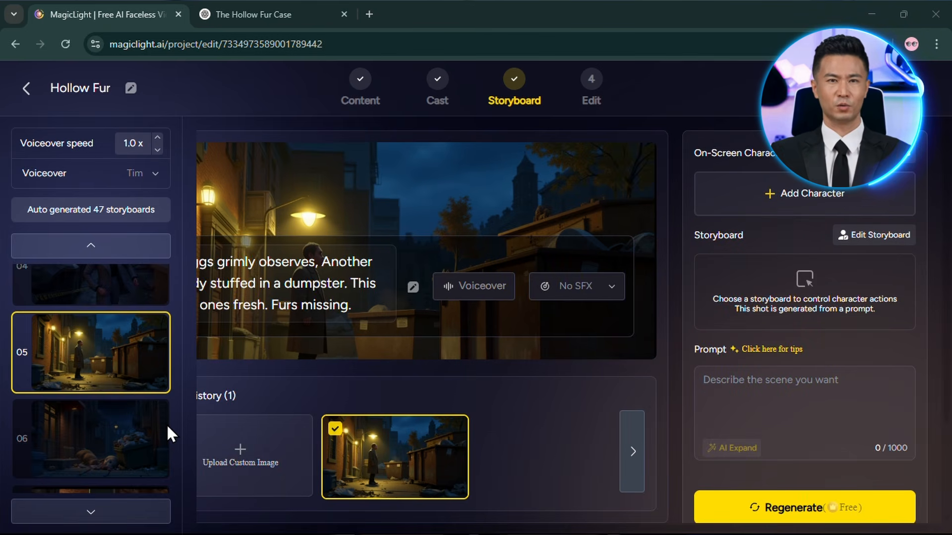
{"action": "scroll", "coordinate": [68, 329], "scroll_direction": "up", "scroll_amount": 5}
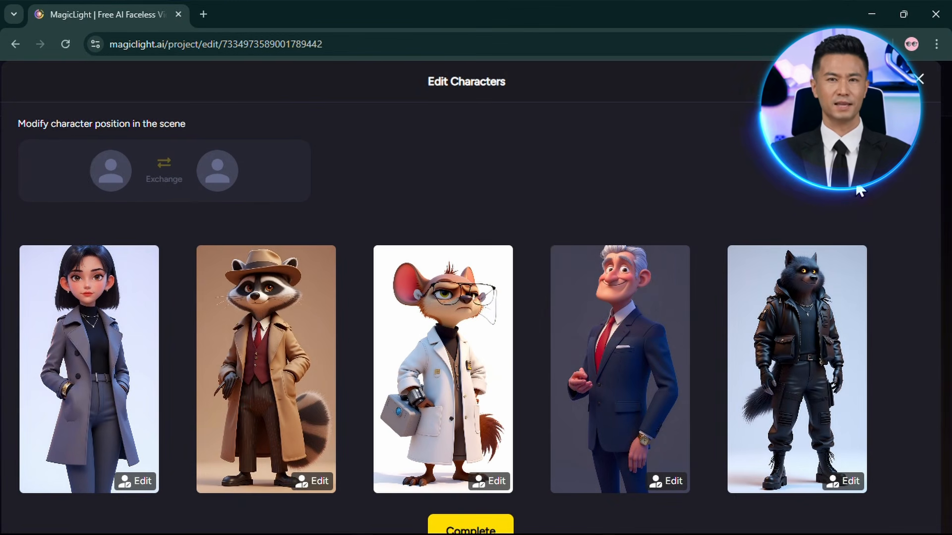
Assign The Weasel Scientist as the on-screen character for shot 14.
{"action": "left_click", "coordinate": [468, 377]}
{"action": "scroll", "coordinate": [468, 377], "scroll_direction": "down", "scroll_amount": 5}
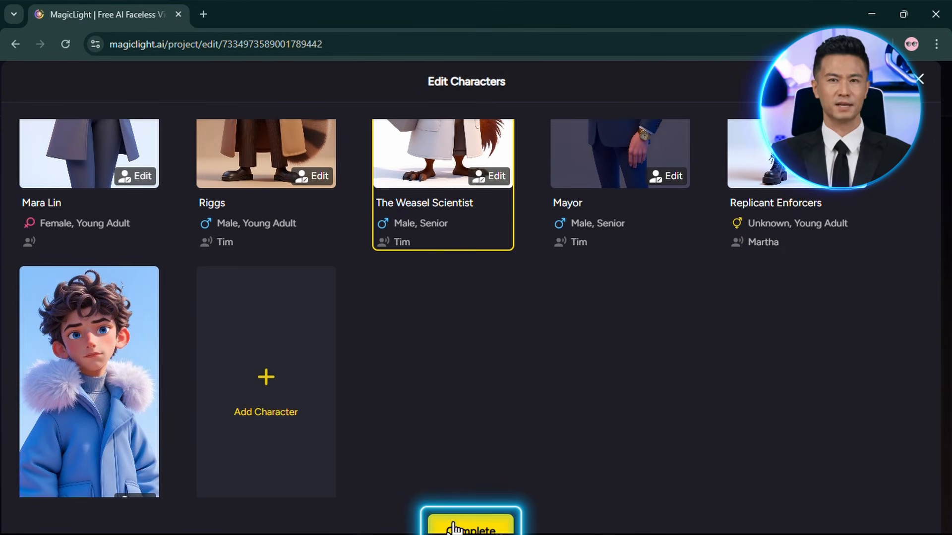
{"action": "left_click", "coordinate": [454, 526]}
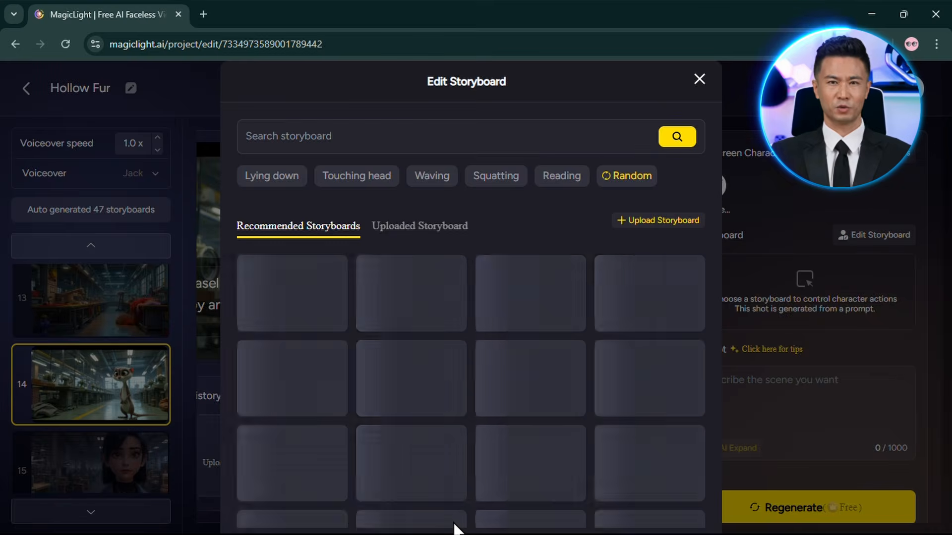
Apply the middle-scene "Look up" recommended storyboard pose to shot 14.
{"action": "scroll", "coordinate": [481, 451], "scroll_direction": "down", "scroll_amount": 5}
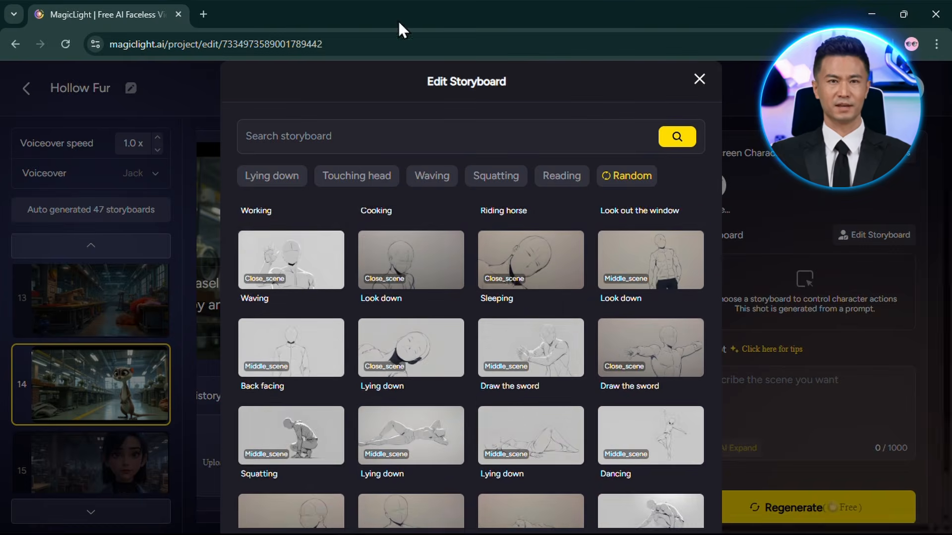
{"action": "left_click", "coordinate": [665, 233]}
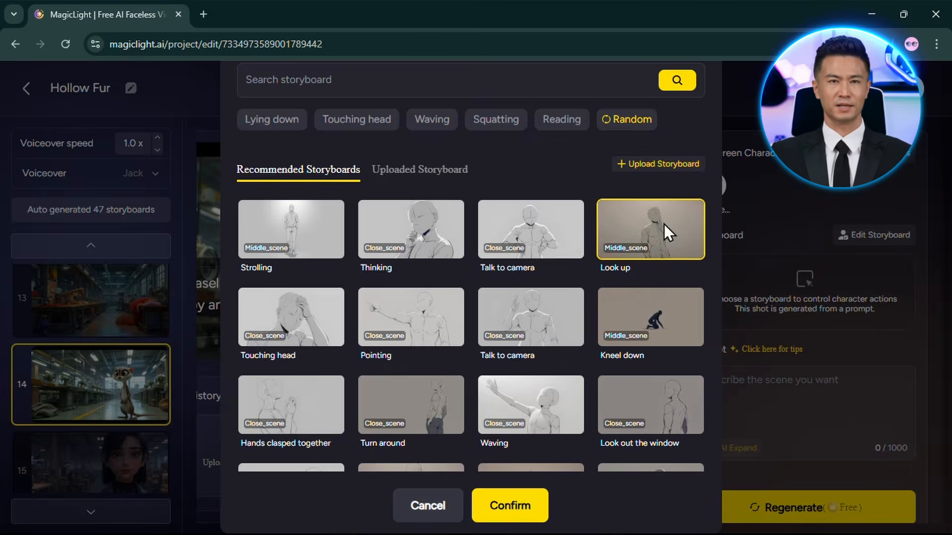
{"action": "left_click", "coordinate": [513, 505]}
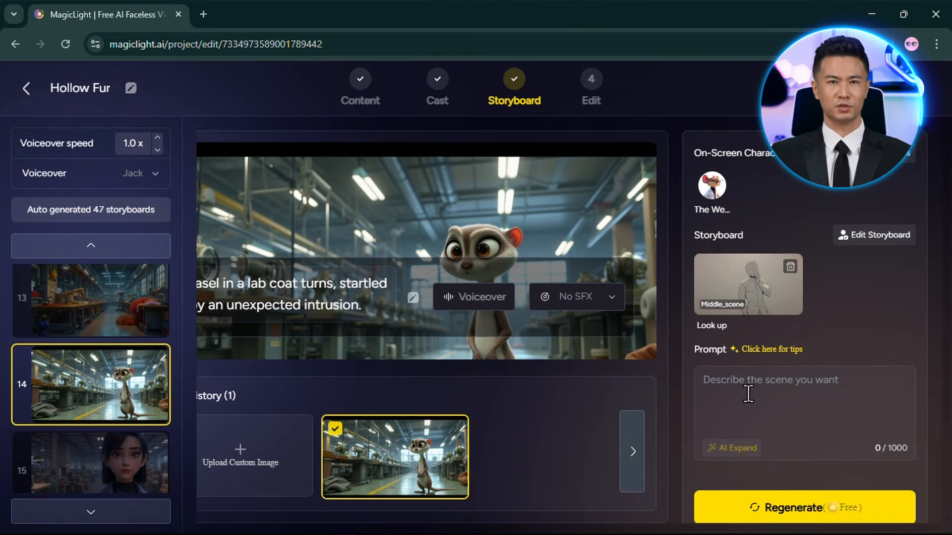
{"action": "key", "text": "ctrl+v"}
{"action": "scroll", "coordinate": [728, 392], "scroll_direction": "up", "scroll_amount": 3}
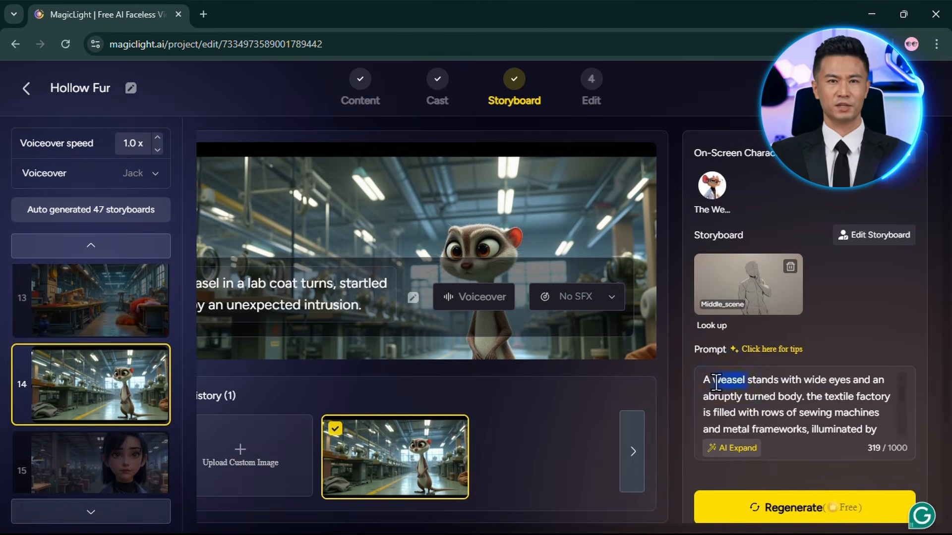
{"action": "left_click", "coordinate": [739, 397]}
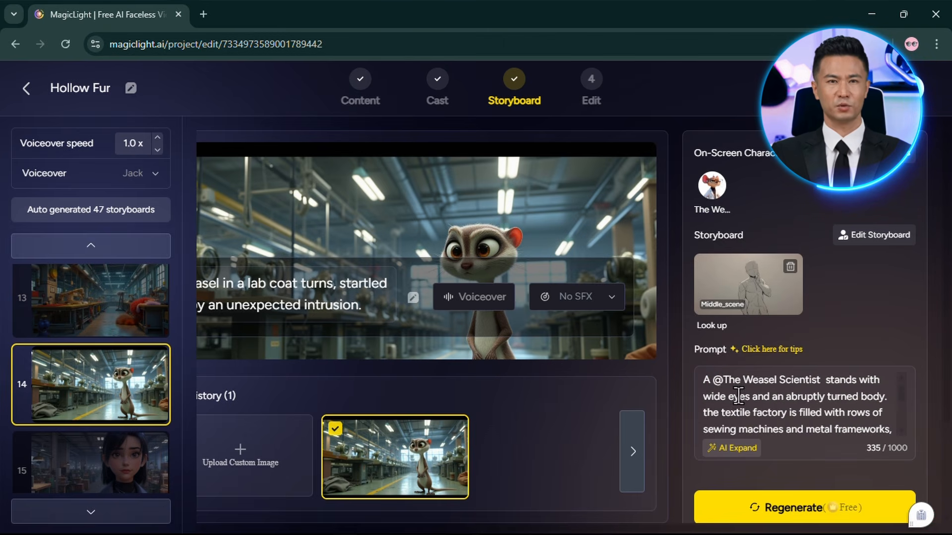
{"action": "mouse_move", "coordinate": [826, 380]}
{"action": "left_click", "coordinate": [802, 507]}
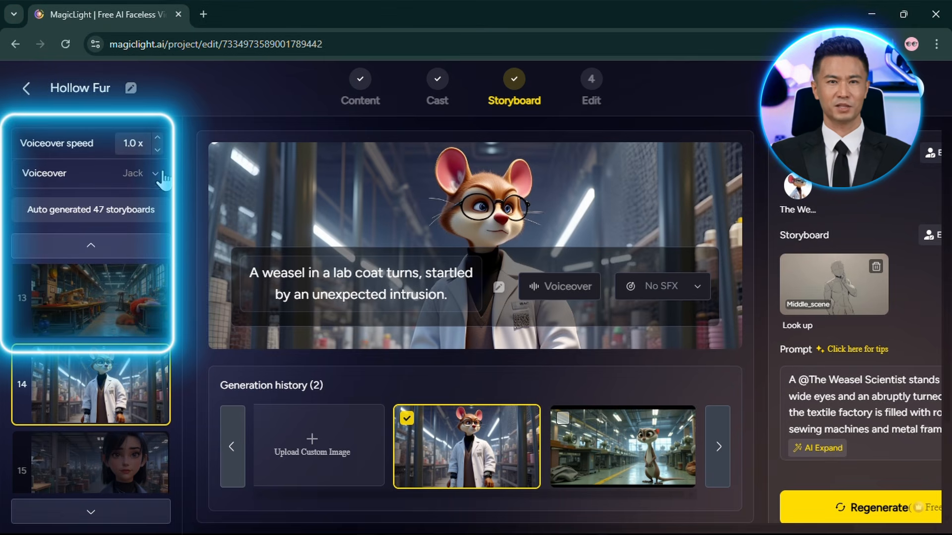
Browse the available voiceover voices for shot 14 and choose Jack.
{"action": "left_click", "coordinate": [163, 175]}
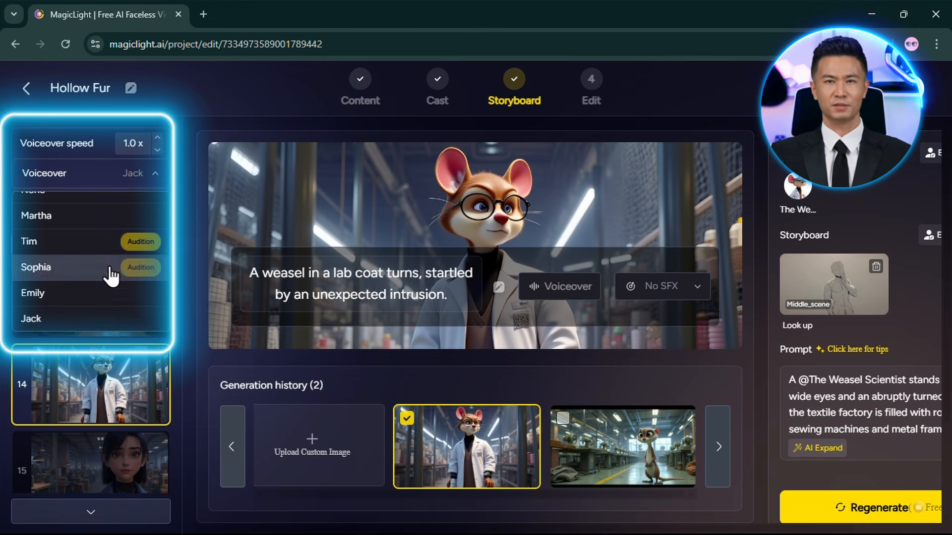
{"action": "scroll", "coordinate": [103, 297], "scroll_direction": "up", "scroll_amount": 1}
{"action": "scroll", "coordinate": [104, 297], "scroll_direction": "down", "scroll_amount": 2}
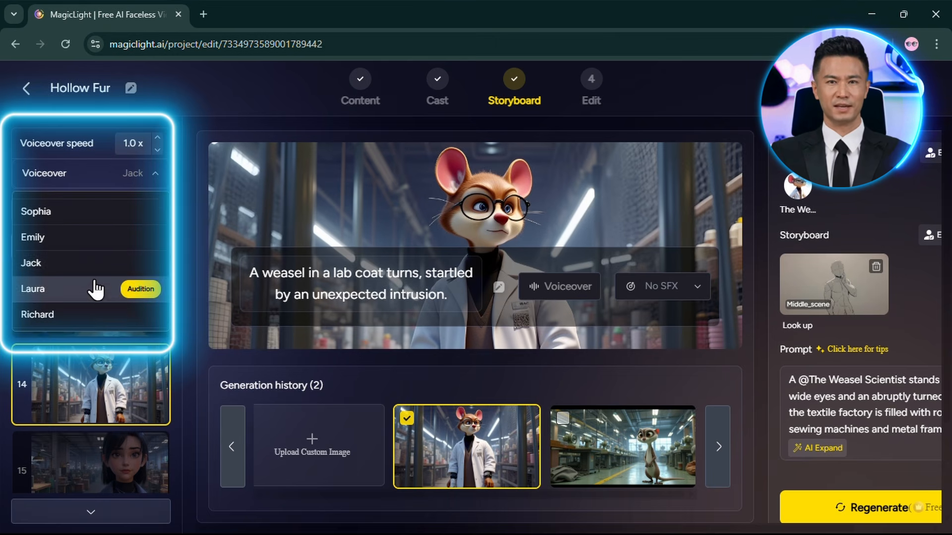
{"action": "left_click", "coordinate": [92, 273]}
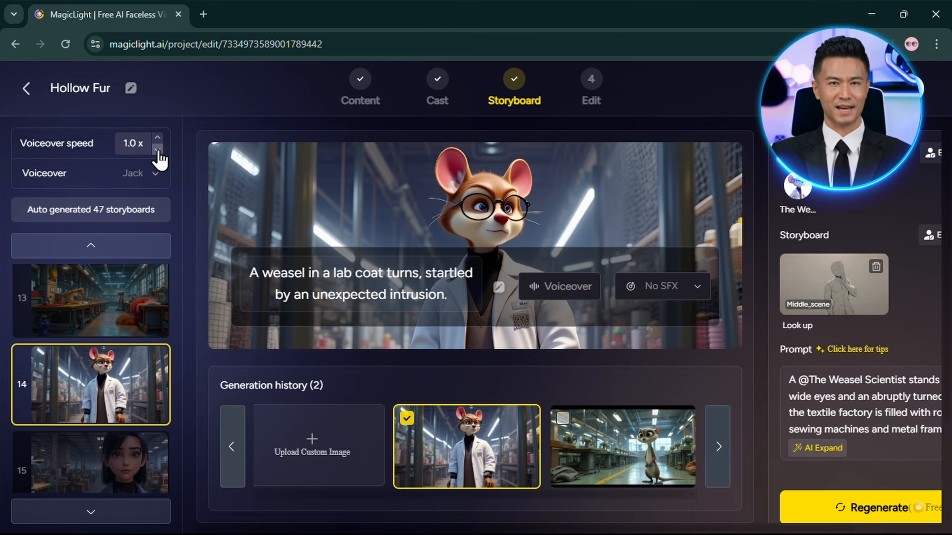
{"action": "scroll", "coordinate": [134, 297], "scroll_direction": "down", "scroll_amount": 2}
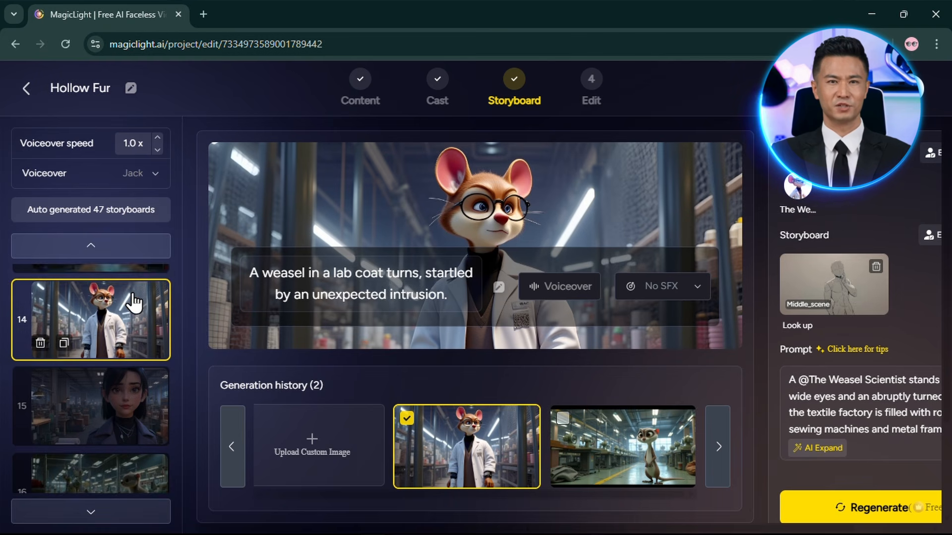
Shorten the narration text of shot 15 to "Virello PD. Explain this.".
{"action": "left_click", "coordinate": [123, 372]}
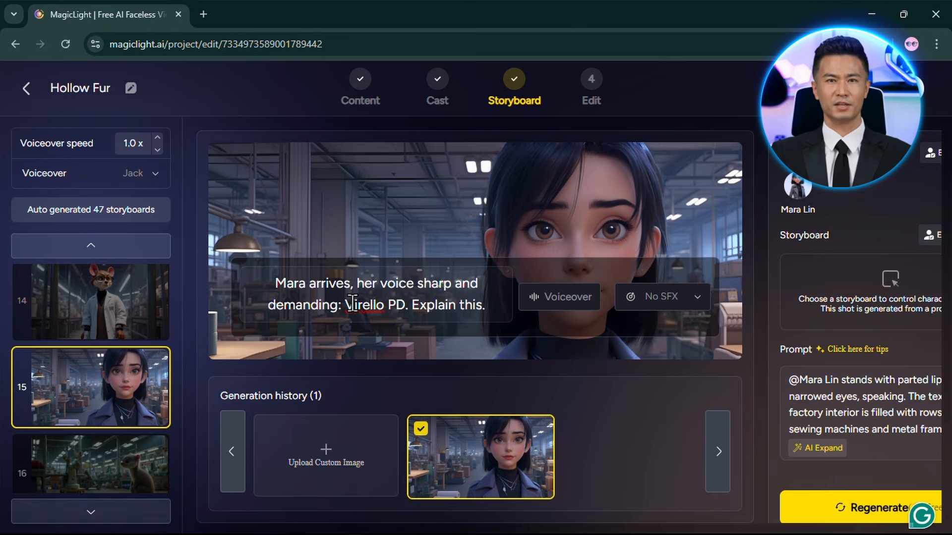
{"action": "key", "text": "BackSpace"}
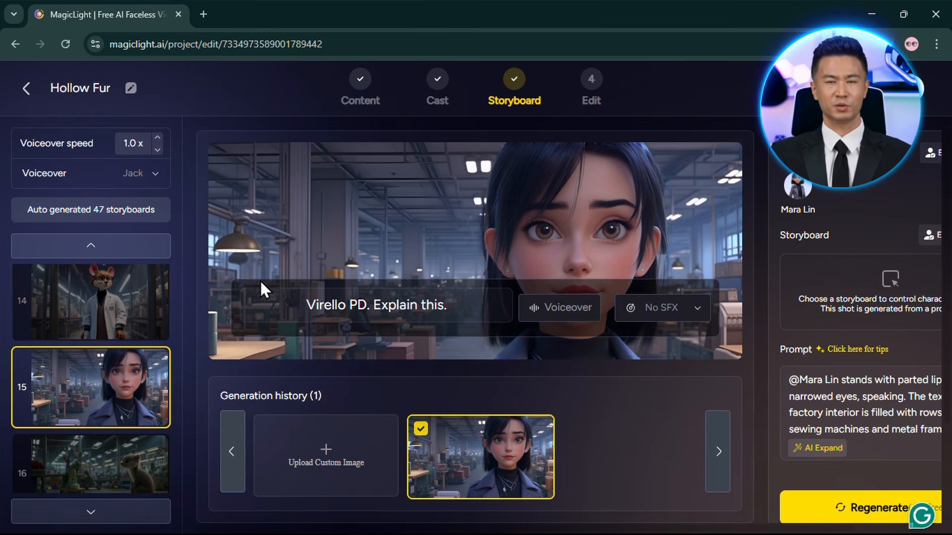
{"action": "left_click", "coordinate": [593, 321]}
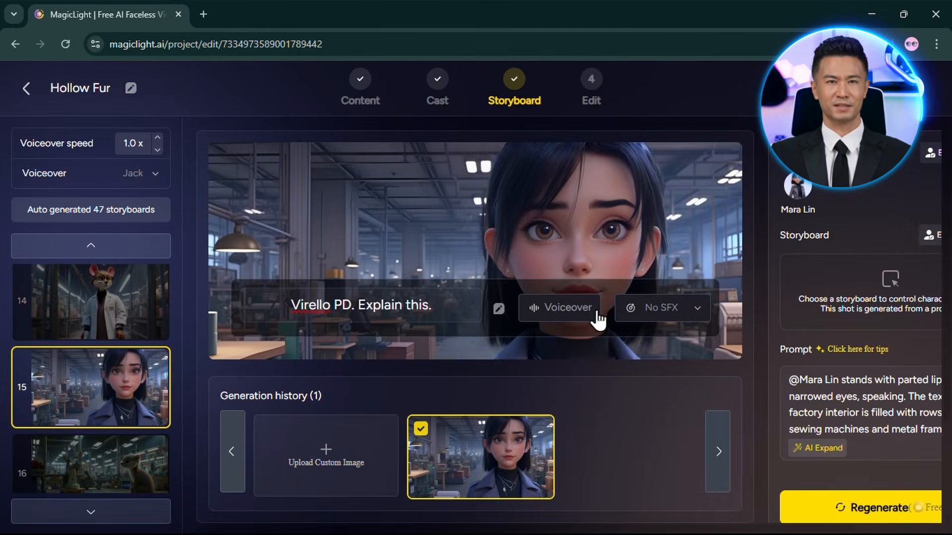
Set the speaker of shot 15's line to Mara Lin and assign her the Laura voice.
{"action": "left_click", "coordinate": [591, 319]}
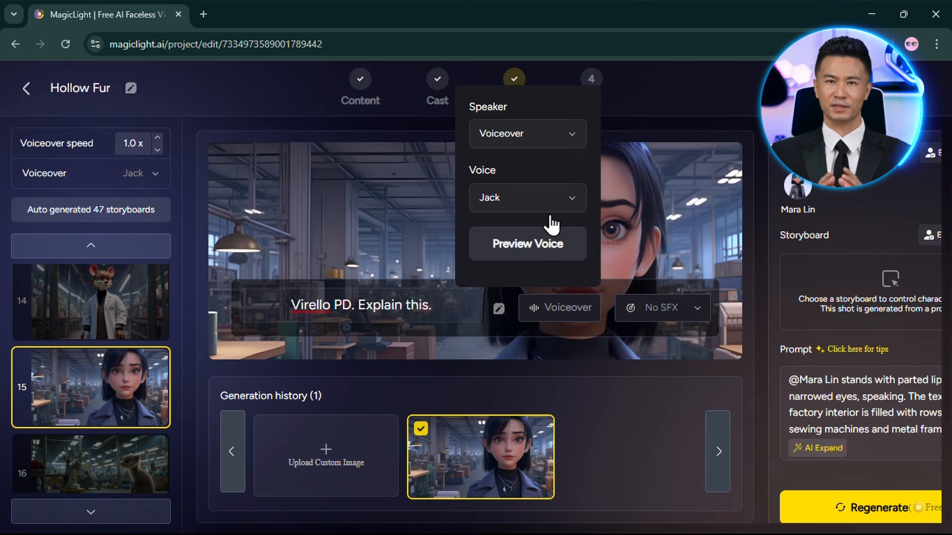
{"action": "left_click", "coordinate": [562, 143]}
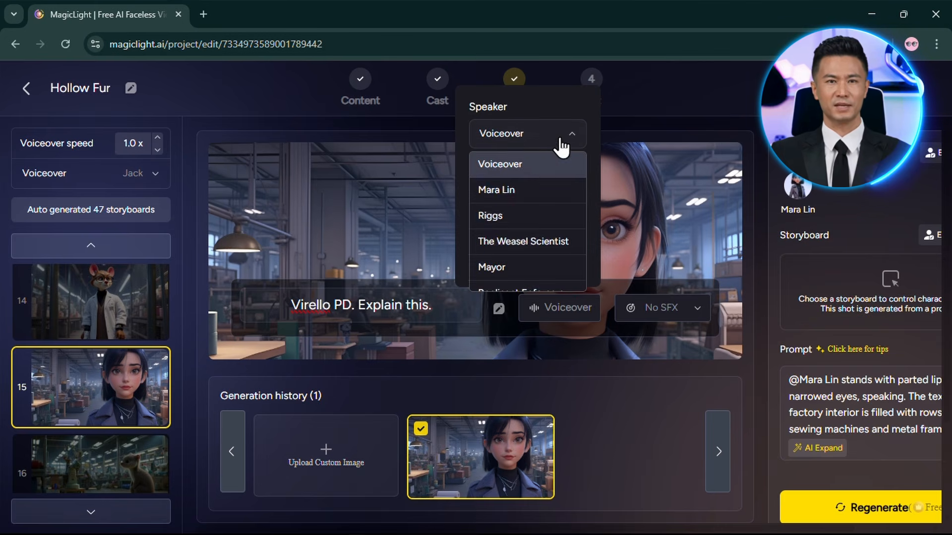
{"action": "left_click", "coordinate": [526, 190]}
{"action": "left_click", "coordinate": [565, 204]}
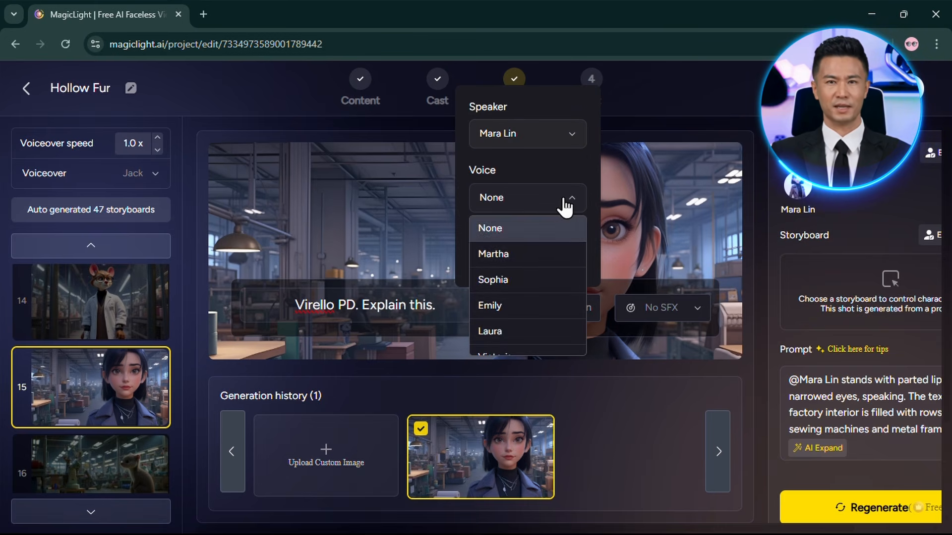
{"action": "left_click", "coordinate": [501, 332]}
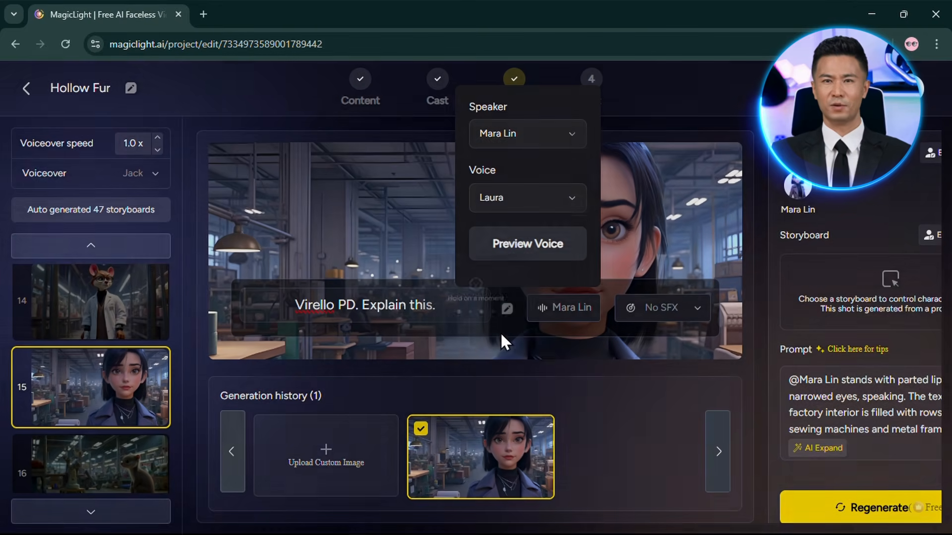
{"action": "left_click", "coordinate": [598, 343]}
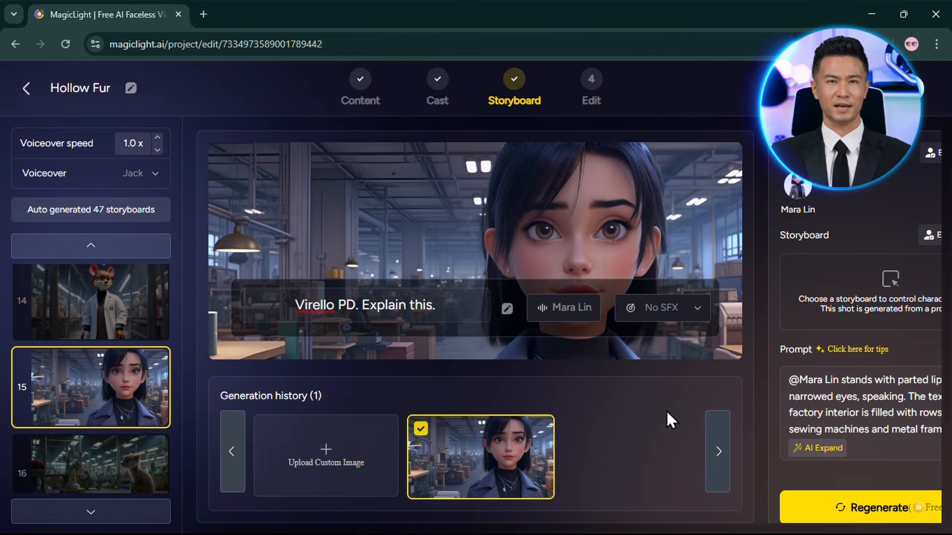
Animate shot 15 on its own with the Lip Sync option.
{"action": "scroll", "coordinate": [667, 412], "scroll_direction": "right", "scroll_amount": 2}
{"action": "scroll", "coordinate": [669, 414], "scroll_direction": "down", "scroll_amount": 3}
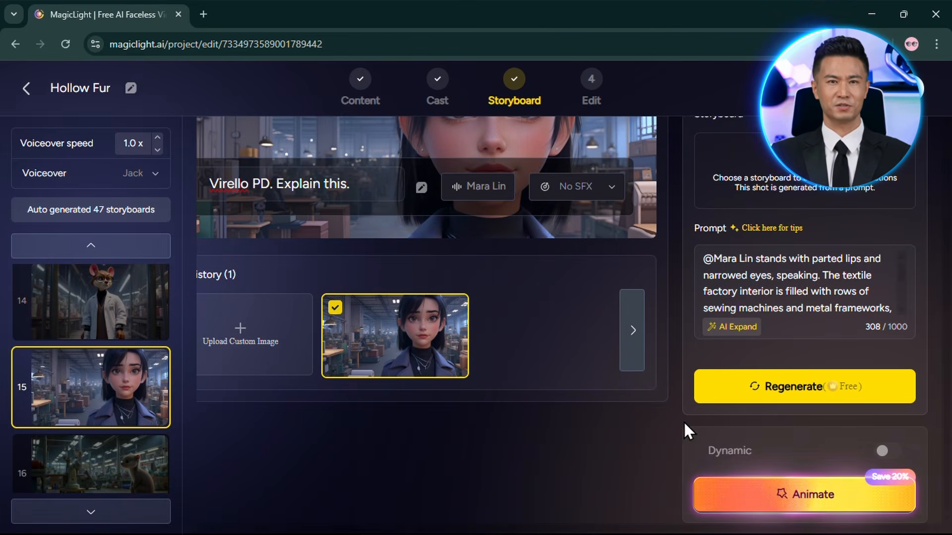
{"action": "left_click", "coordinate": [837, 496]}
{"action": "left_click", "coordinate": [425, 191]}
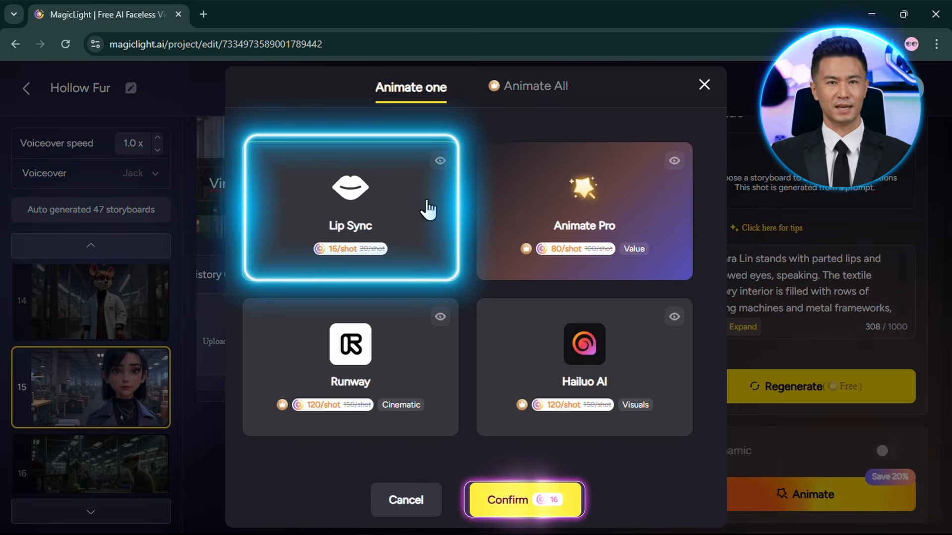
{"action": "left_click", "coordinate": [516, 496]}
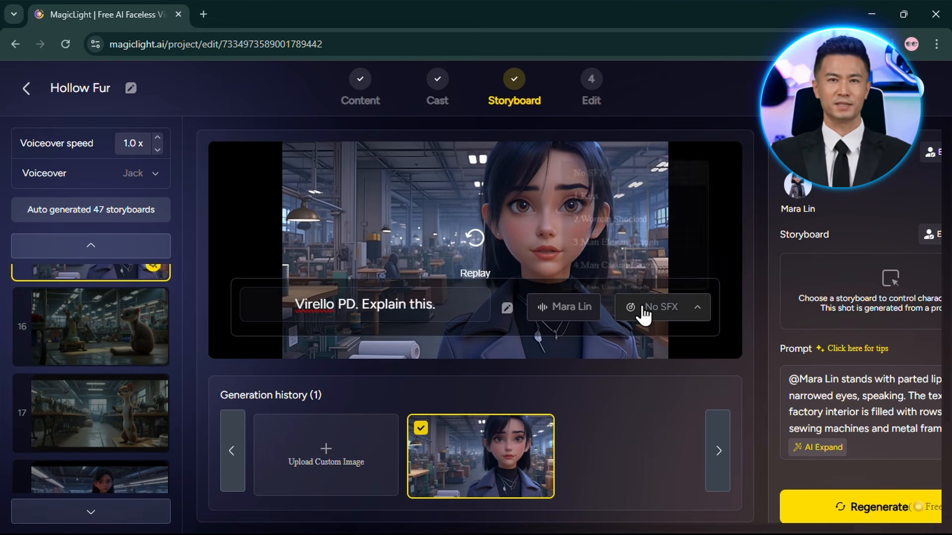
Browse the available sound effects for shot 15 and choose High Heels Walking.
{"action": "left_click", "coordinate": [641, 308]}
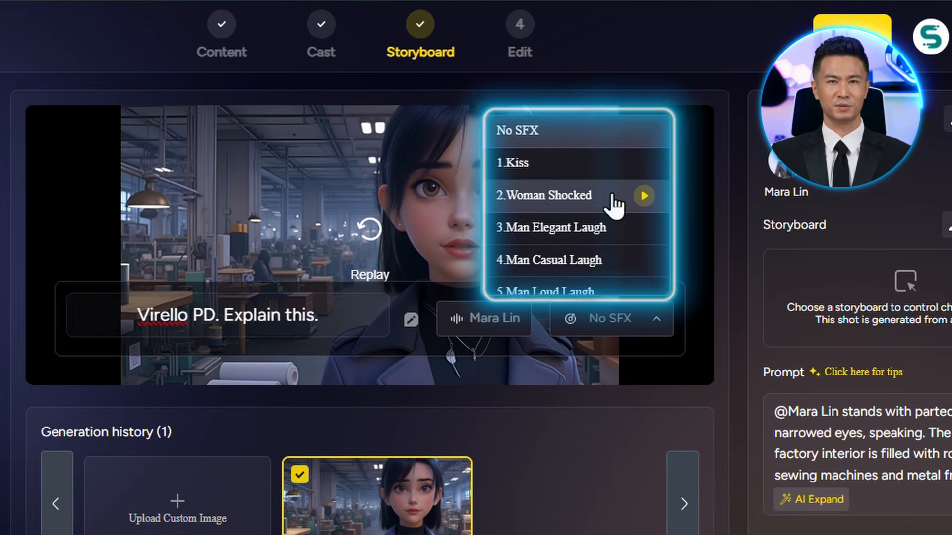
{"action": "scroll", "coordinate": [663, 214], "scroll_direction": "down", "scroll_amount": 1}
{"action": "scroll", "coordinate": [615, 206], "scroll_direction": "down", "scroll_amount": 1}
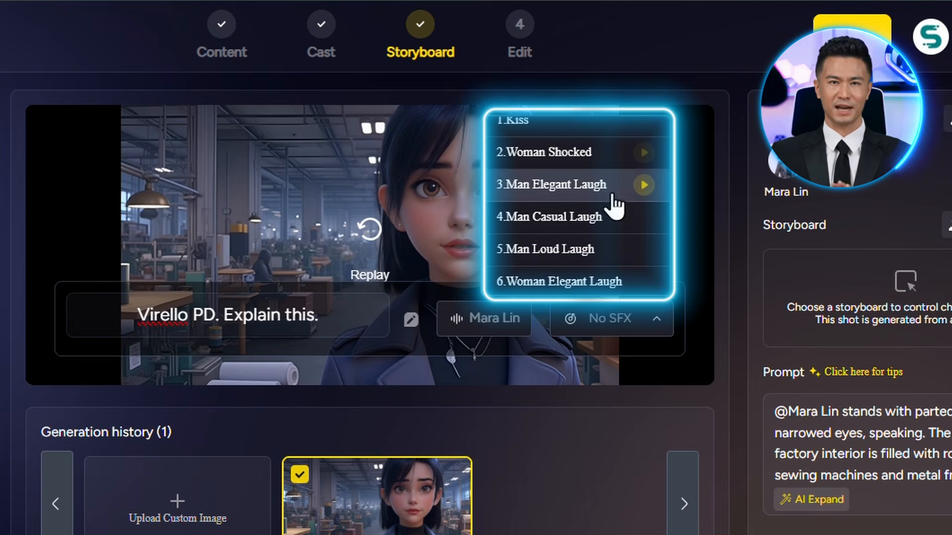
{"action": "scroll", "coordinate": [631, 221], "scroll_direction": "down", "scroll_amount": 1}
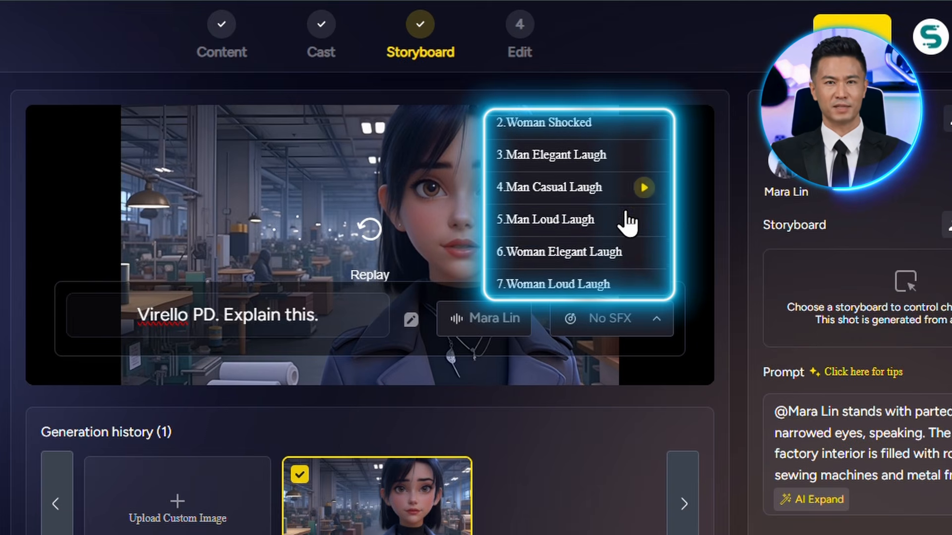
{"action": "scroll", "coordinate": [629, 254], "scroll_direction": "down", "scroll_amount": 7}
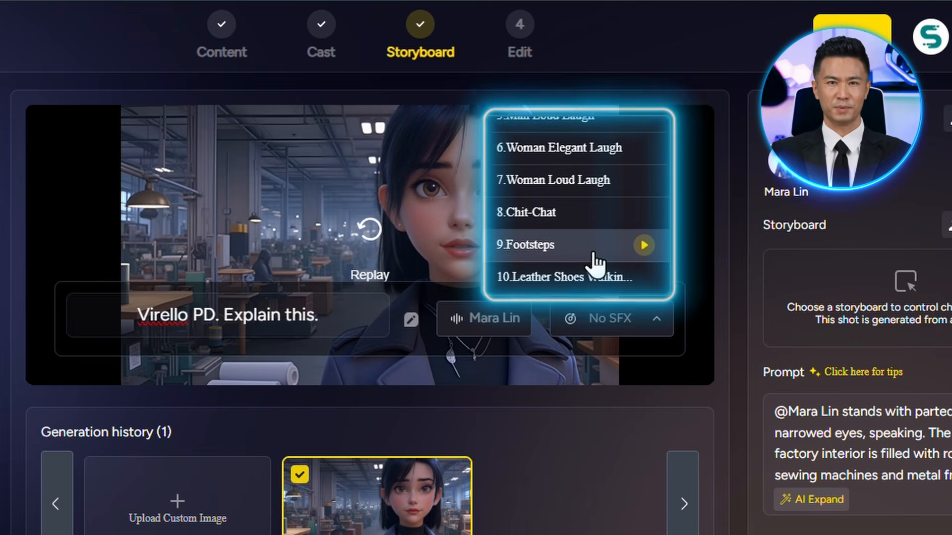
{"action": "scroll", "coordinate": [596, 263], "scroll_direction": "down", "scroll_amount": 20}
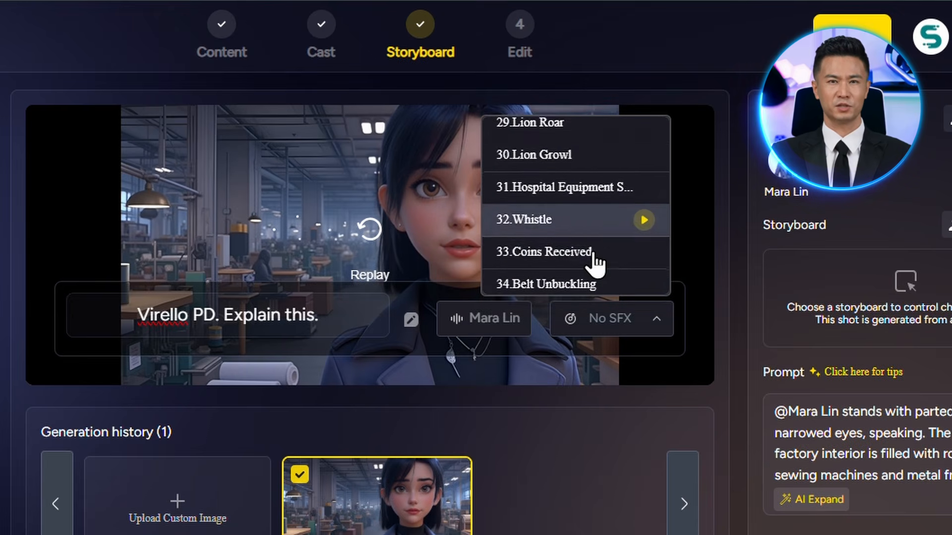
{"action": "scroll", "coordinate": [595, 262], "scroll_direction": "down", "scroll_amount": 2}
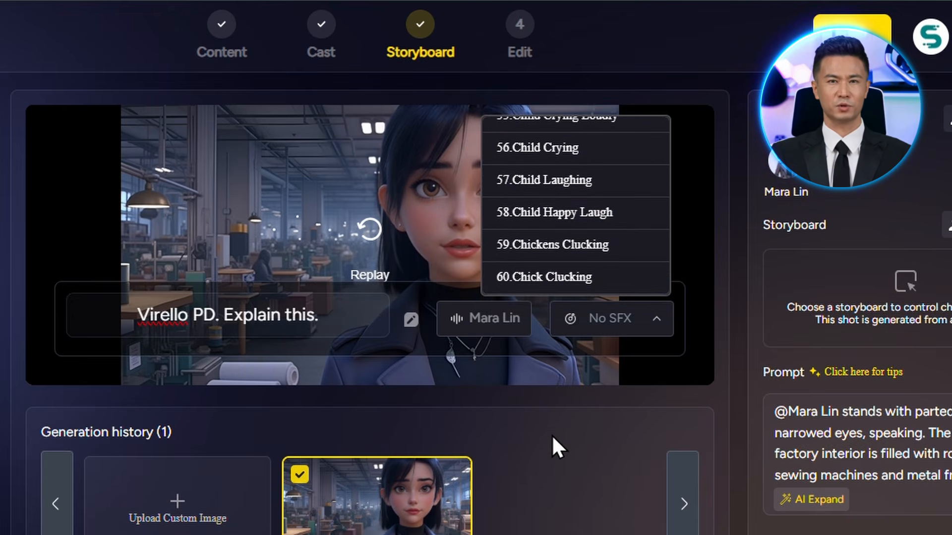
{"action": "scroll", "coordinate": [554, 223], "scroll_direction": "up", "scroll_amount": 20}
{"action": "scroll", "coordinate": [555, 223], "scroll_direction": "down", "scroll_amount": 8}
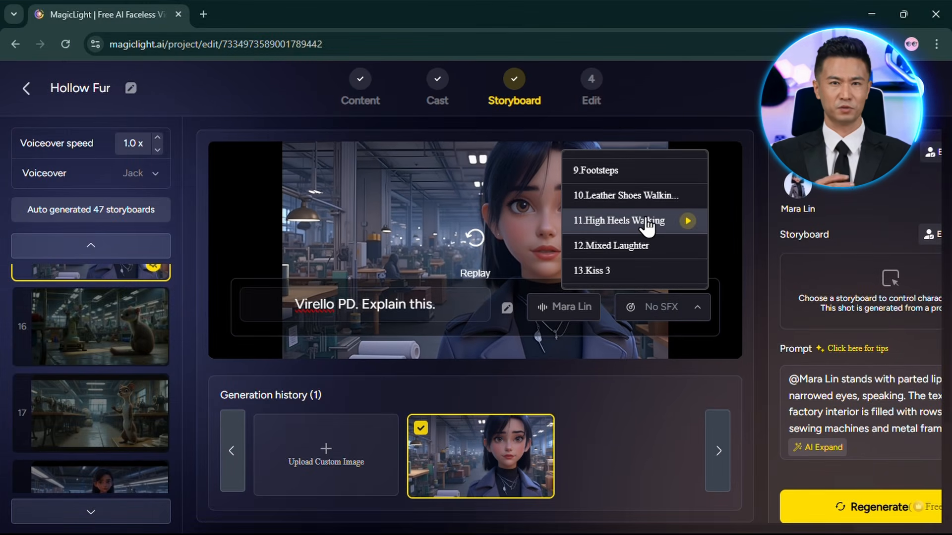
{"action": "left_click", "coordinate": [652, 228]}
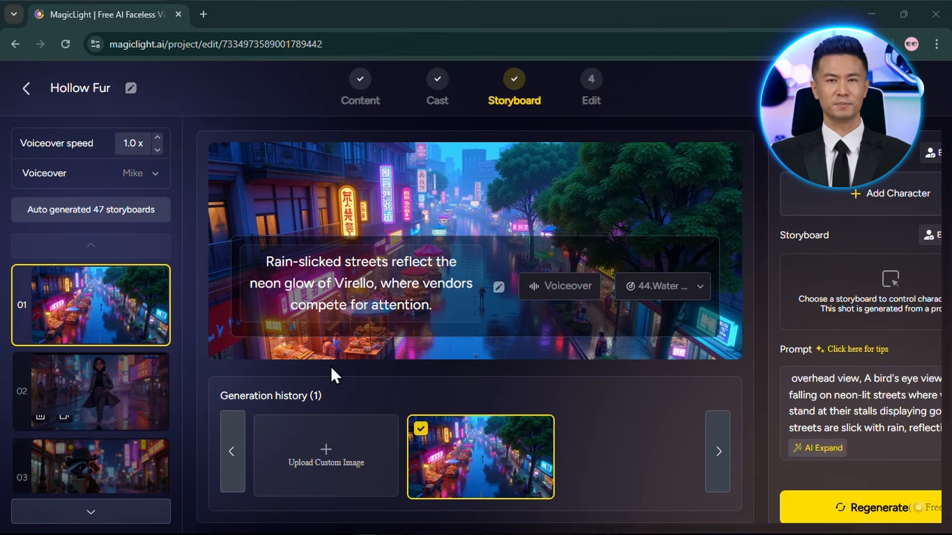
Animate shot 2 with Runway using intelligent generation based on the screen, and play the resulting clip.
{"action": "scroll", "coordinate": [138, 337], "scroll_direction": "down", "scroll_amount": 1}
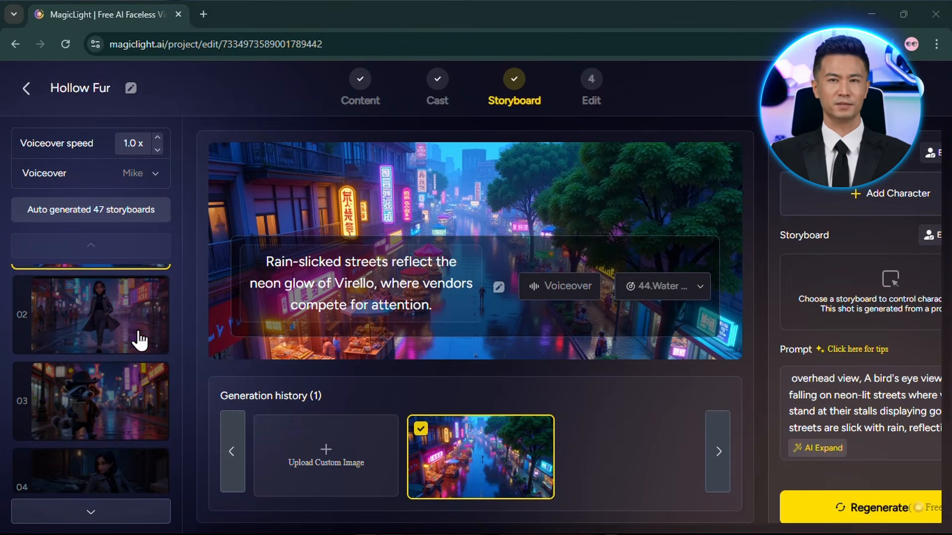
{"action": "left_click", "coordinate": [138, 341]}
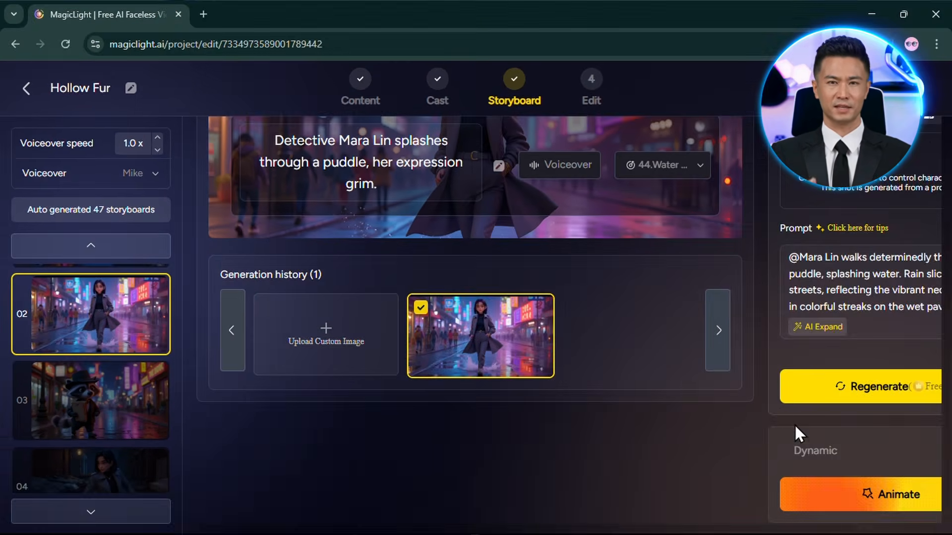
{"action": "left_click", "coordinate": [822, 506]}
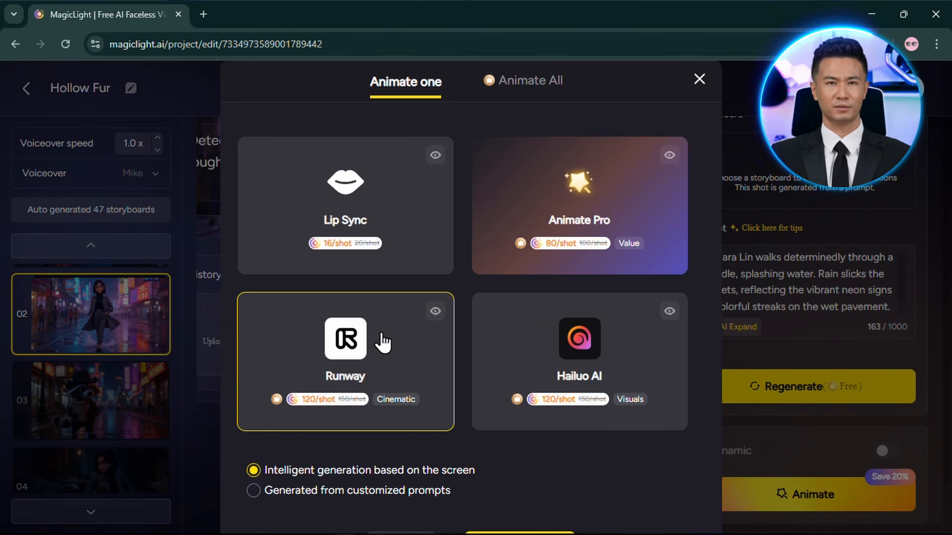
{"action": "scroll", "coordinate": [382, 342], "scroll_direction": "down", "scroll_amount": 1}
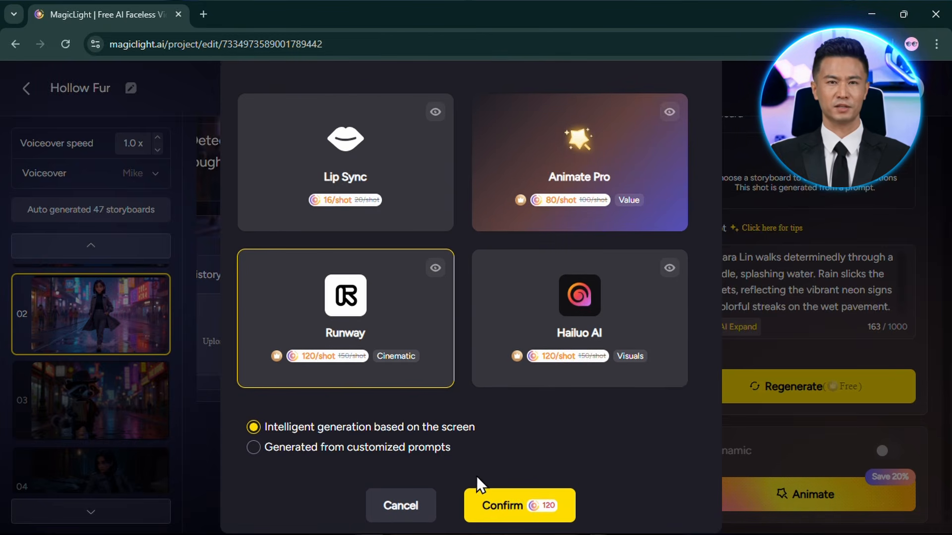
{"action": "left_click", "coordinate": [526, 506]}
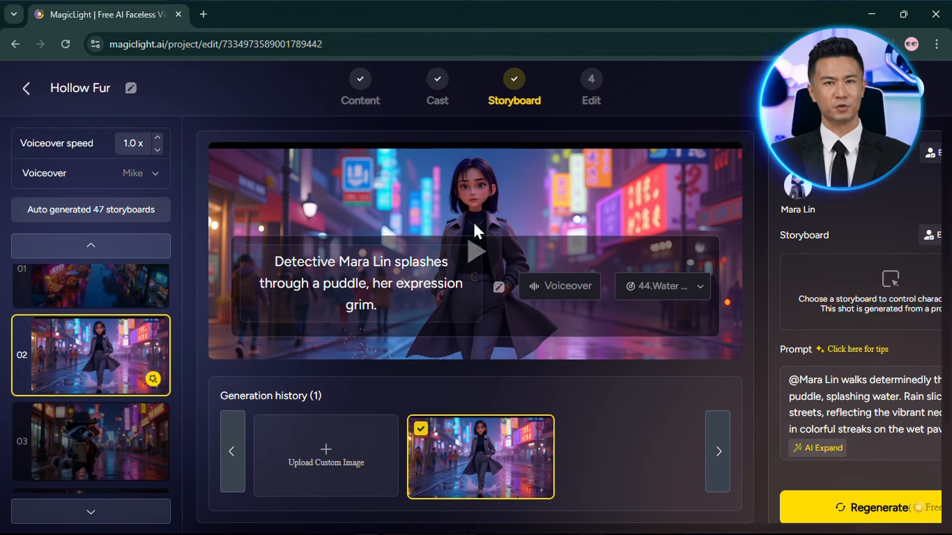
{"action": "left_click", "coordinate": [474, 224]}
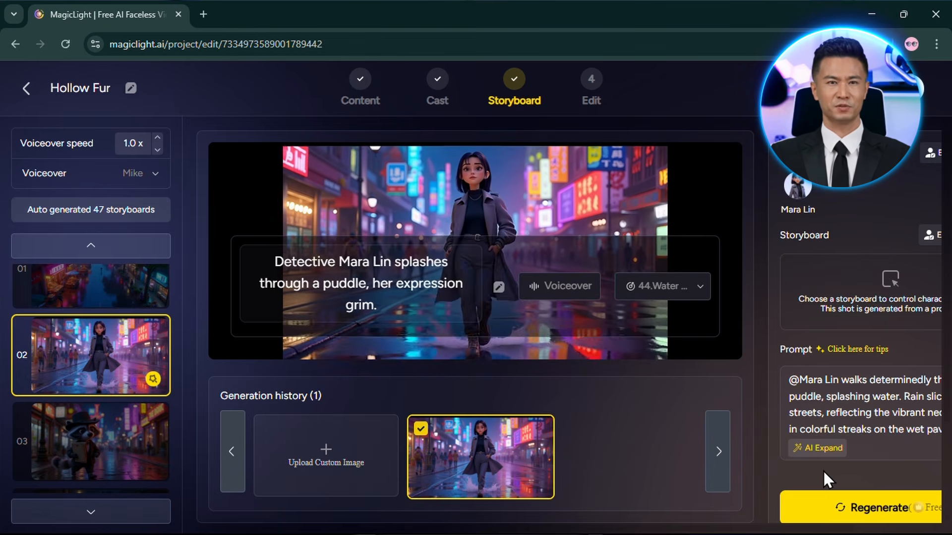
Start an Animate All batch, review the shot list, and proceed with the preselected static images.
{"action": "scroll", "coordinate": [823, 471], "scroll_direction": "right", "scroll_amount": 2}
{"action": "scroll", "coordinate": [823, 471], "scroll_direction": "down", "scroll_amount": 3}
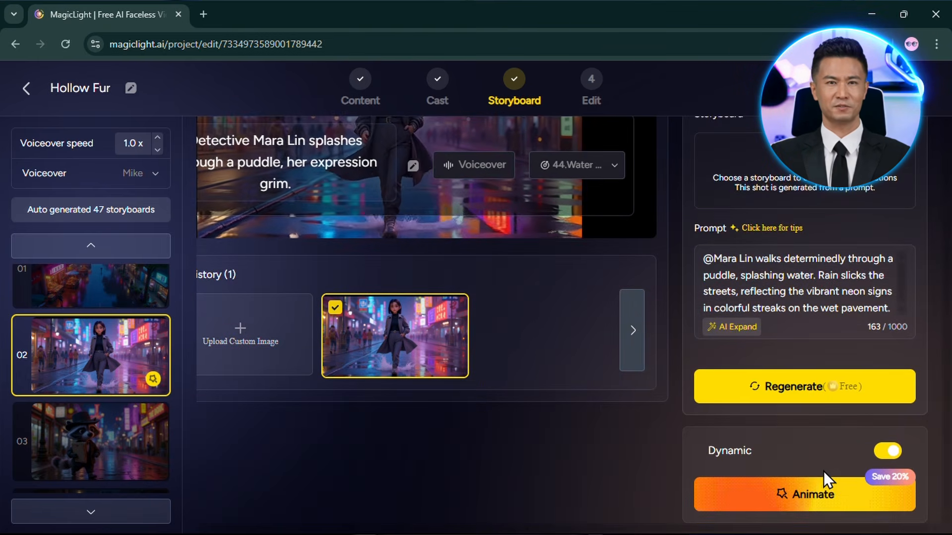
{"action": "left_click", "coordinate": [803, 494]}
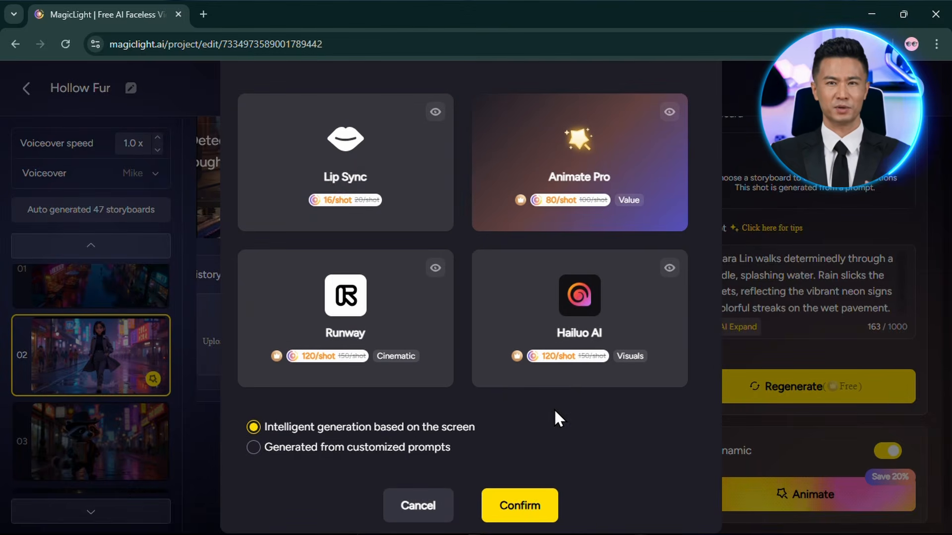
{"action": "scroll", "coordinate": [555, 418], "scroll_direction": "up", "scroll_amount": 1}
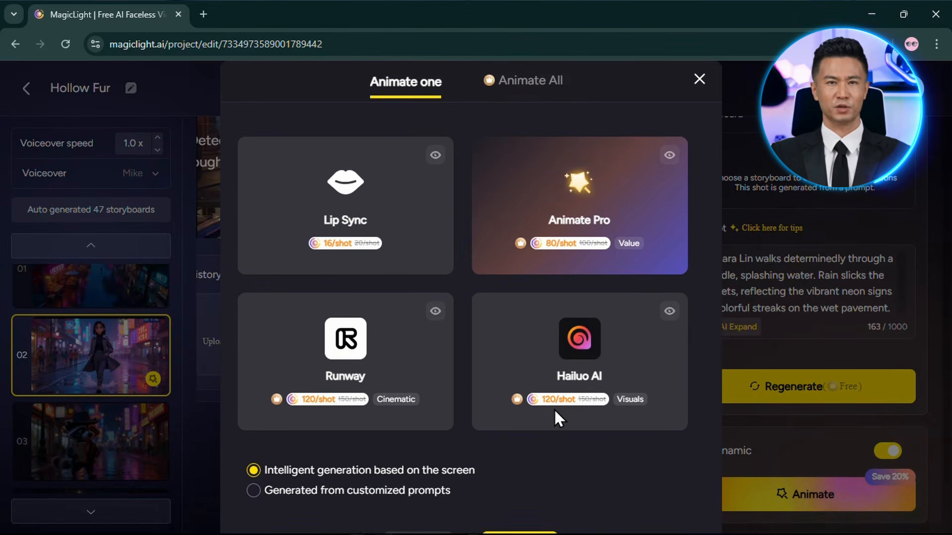
{"action": "left_click", "coordinate": [519, 91]}
{"action": "scroll", "coordinate": [414, 217], "scroll_direction": "down", "scroll_amount": 20}
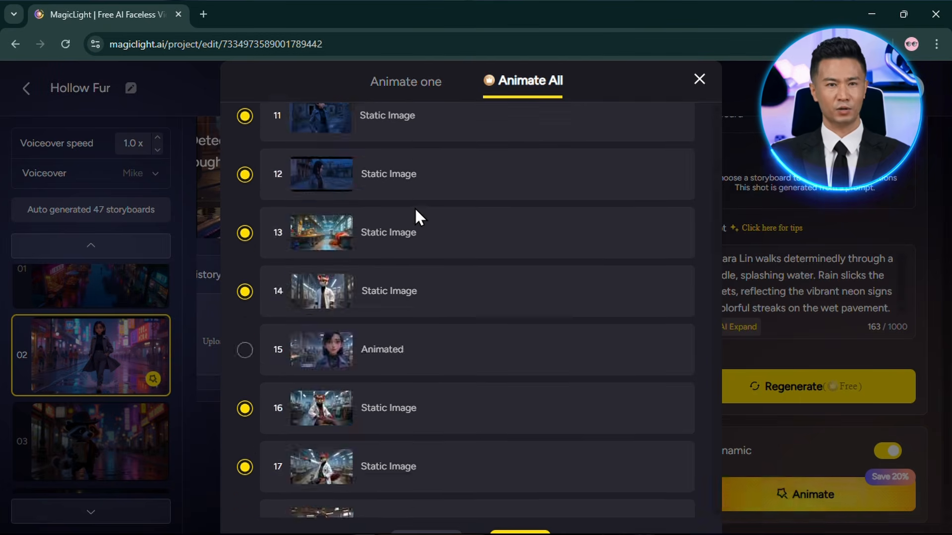
{"action": "scroll", "coordinate": [416, 210], "scroll_direction": "down", "scroll_amount": 5}
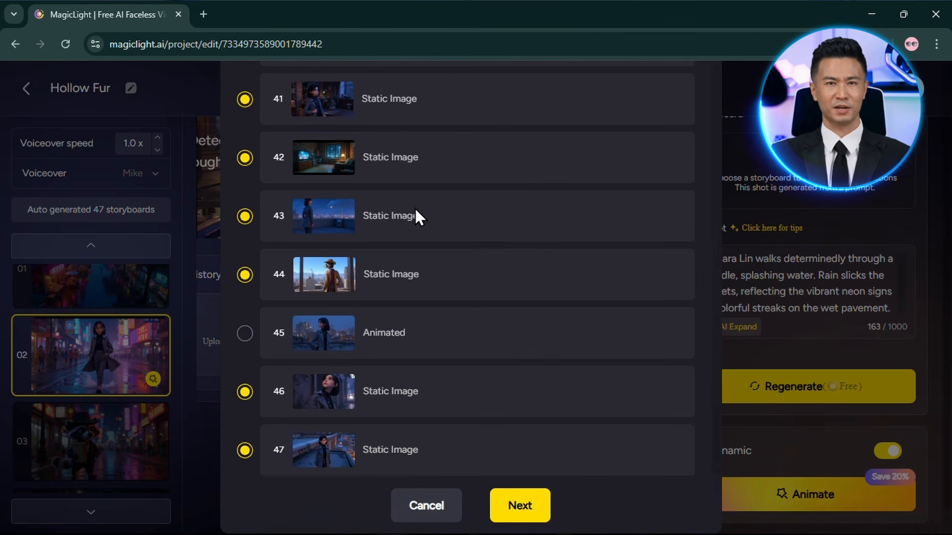
{"action": "left_click", "coordinate": [540, 506]}
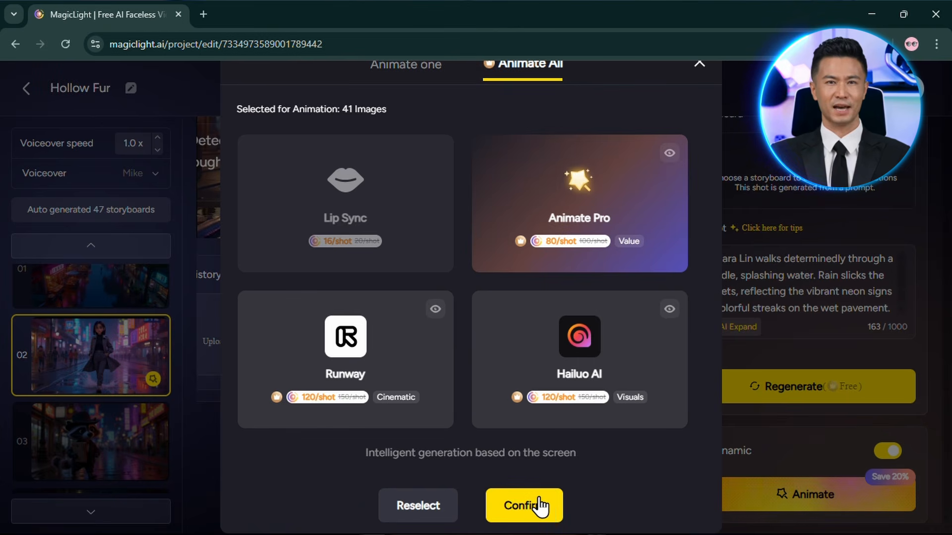
Choose Runway for the batch animation, approve the credit cost, and look through the animated shots.
{"action": "left_click", "coordinate": [432, 386]}
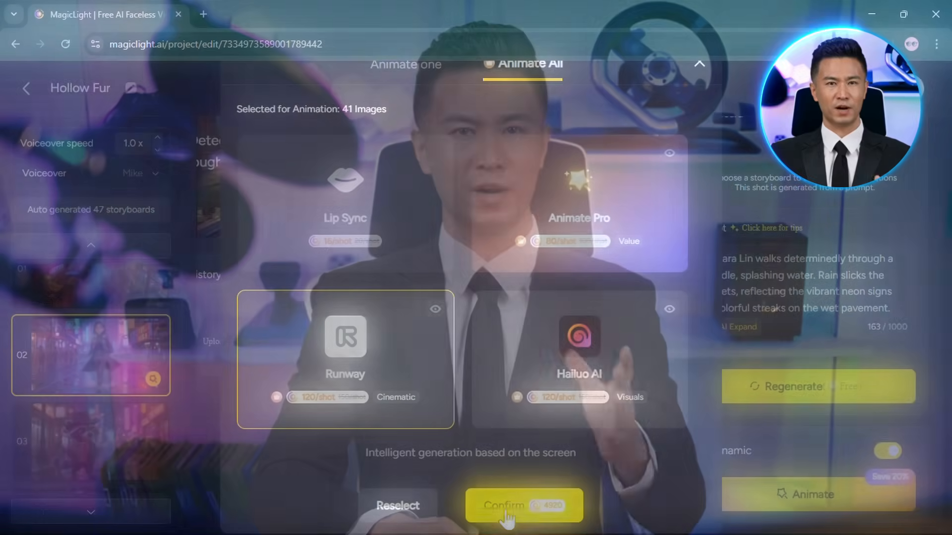
{"action": "left_click", "coordinate": [506, 510]}
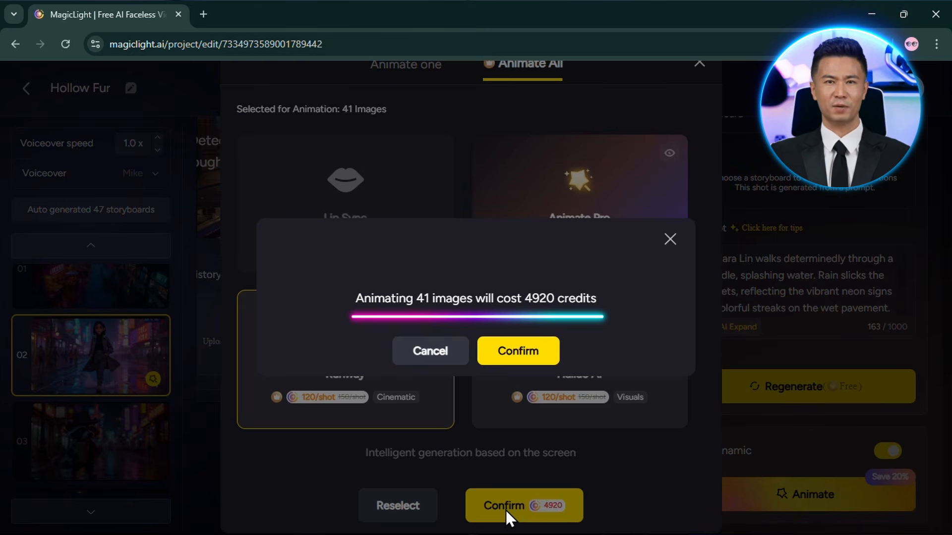
{"action": "left_click", "coordinate": [518, 353]}
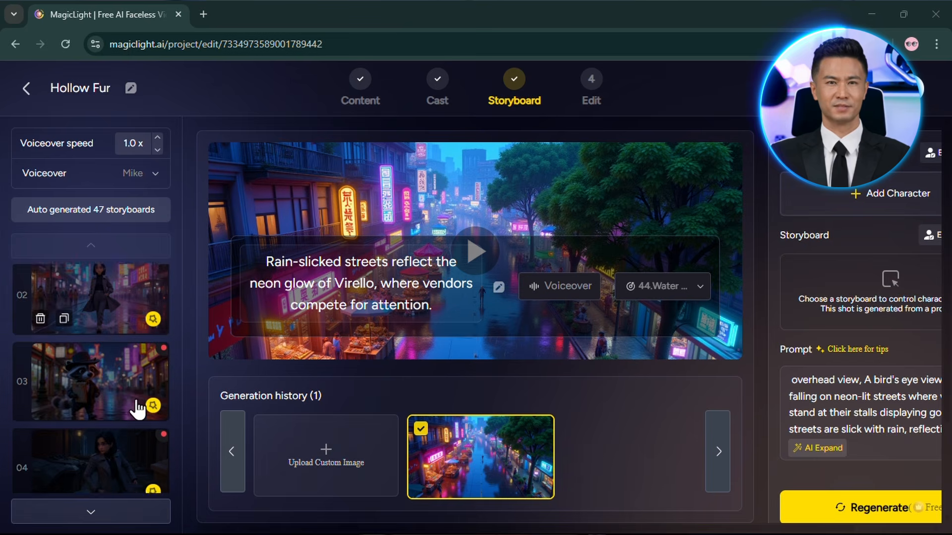
{"action": "scroll", "coordinate": [132, 404], "scroll_direction": "up", "scroll_amount": 2}
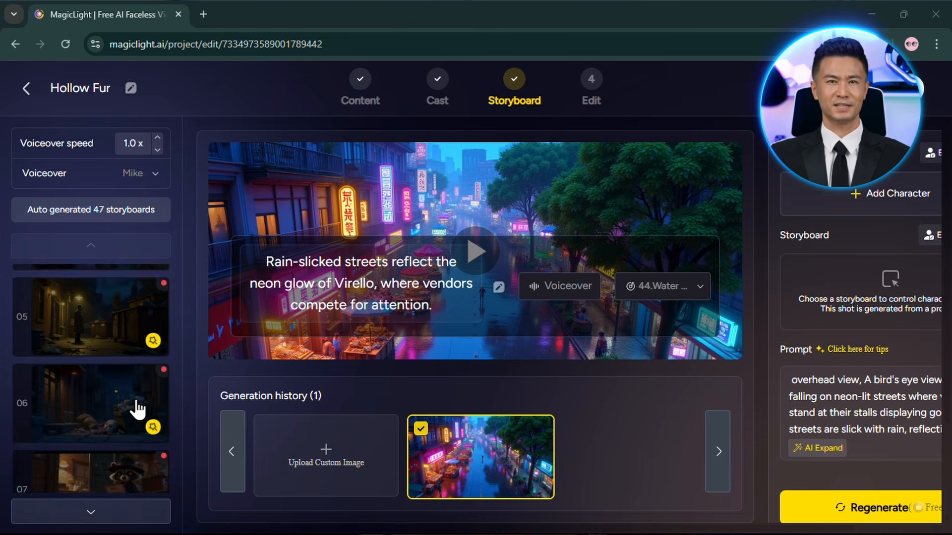
Finish looking through the animated shots and set the woman walking down the rainy neon street as the video cover.
{"action": "scroll", "coordinate": [138, 409], "scroll_direction": "down", "scroll_amount": 10}
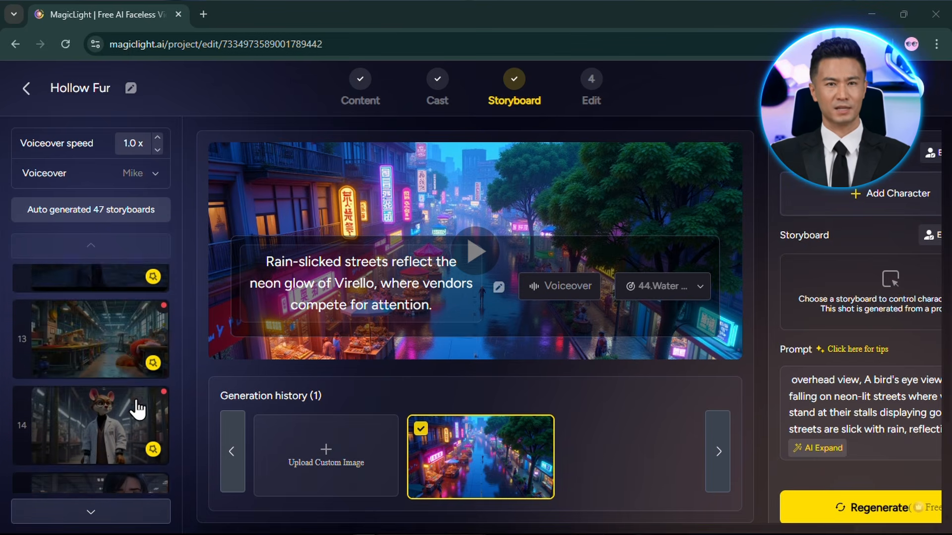
{"action": "scroll", "coordinate": [138, 409], "scroll_direction": "down", "scroll_amount": 2}
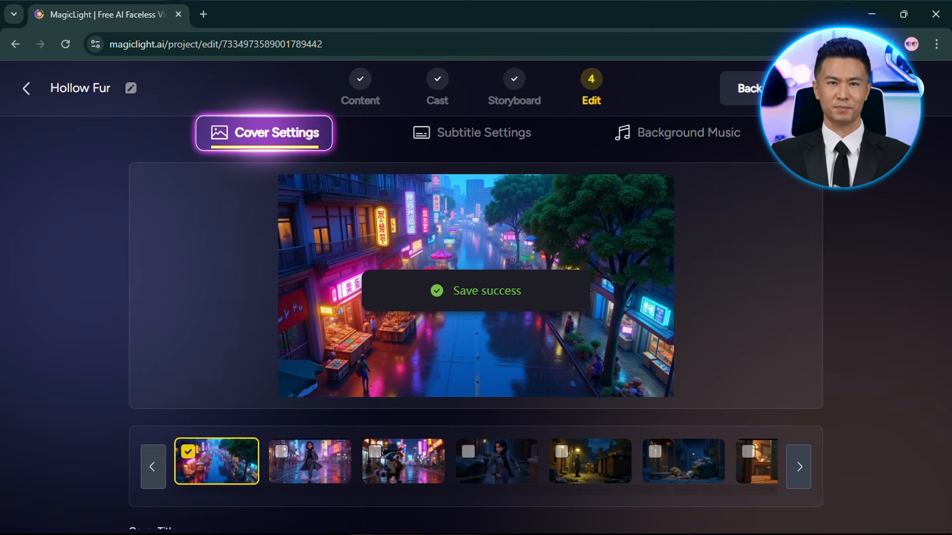
{"action": "left_click", "coordinate": [282, 452]}
{"action": "left_click", "coordinate": [487, 455]}
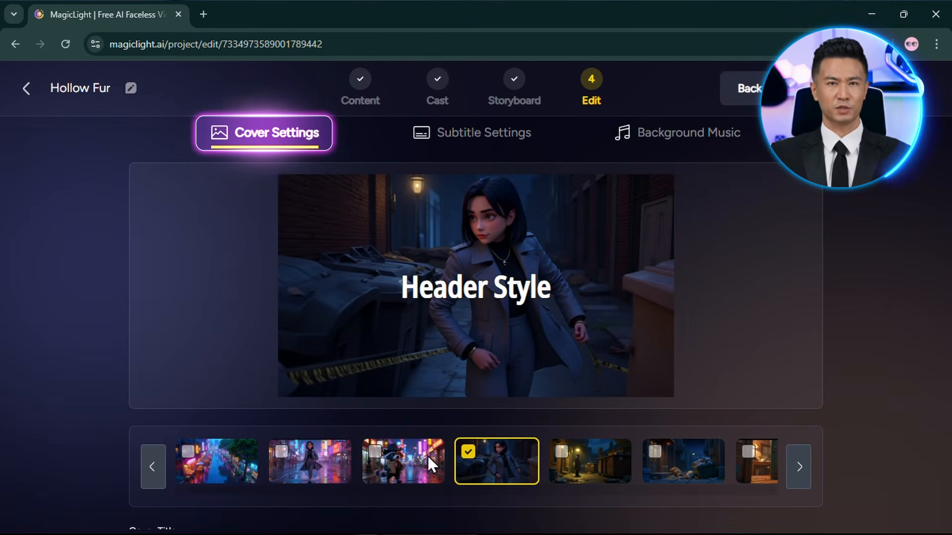
{"action": "left_click", "coordinate": [288, 451]}
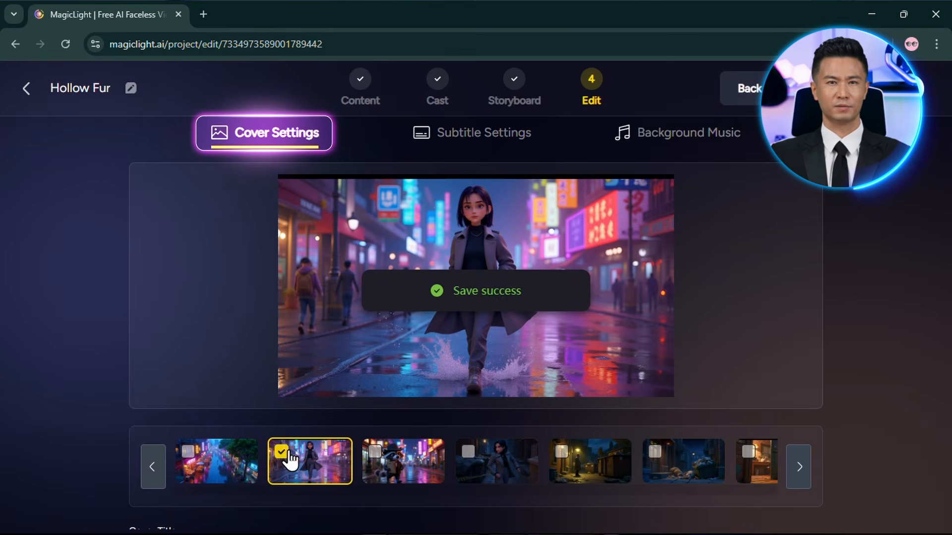
Try different subtitle styles on the preview and choose No Subtitle for the video.
{"action": "left_click", "coordinate": [502, 138]}
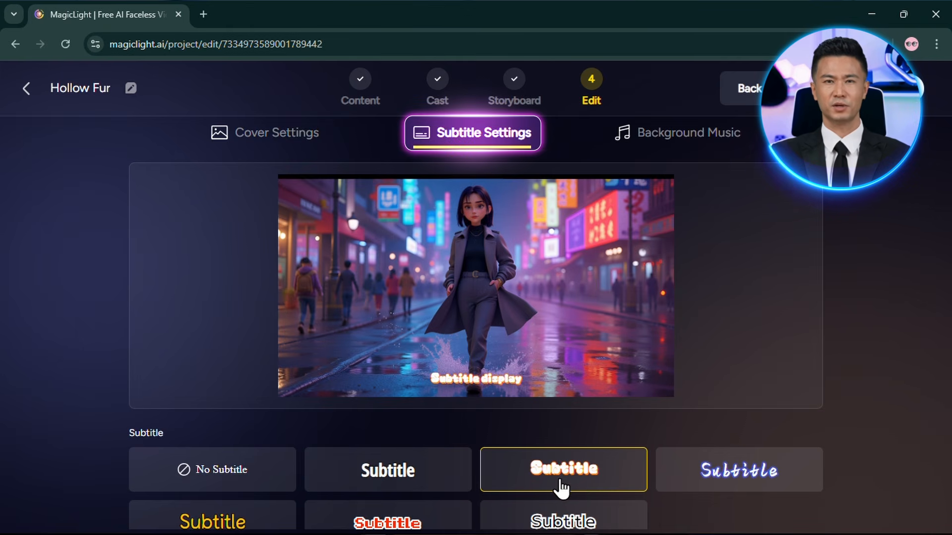
{"action": "scroll", "coordinate": [712, 479], "scroll_direction": "down", "scroll_amount": 1}
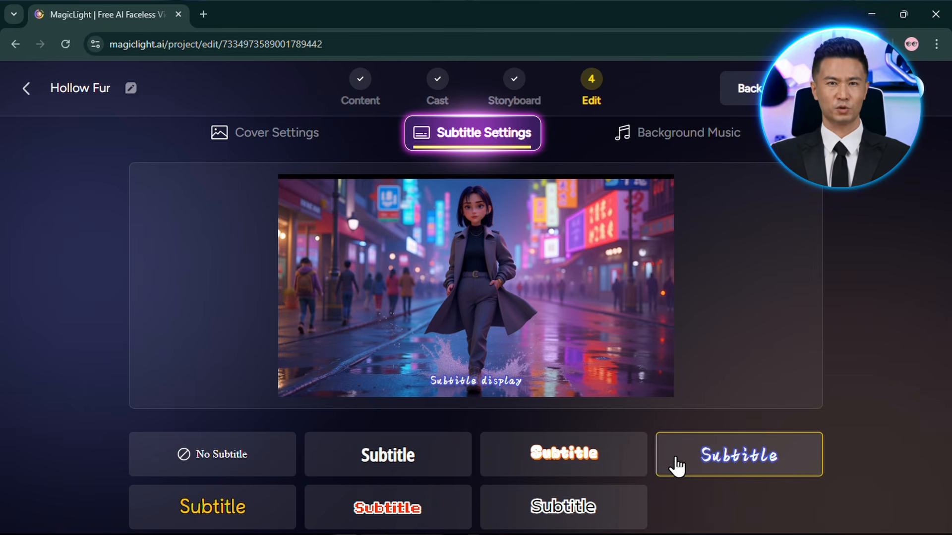
{"action": "left_click", "coordinate": [200, 458]}
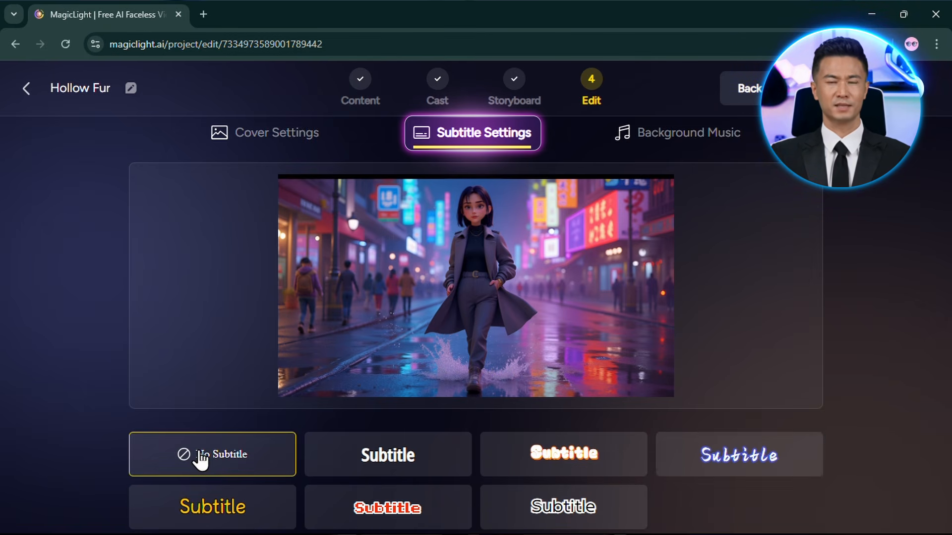
Preview the Camino A Pozitos track and apply it as the background music.
{"action": "left_click", "coordinate": [692, 142]}
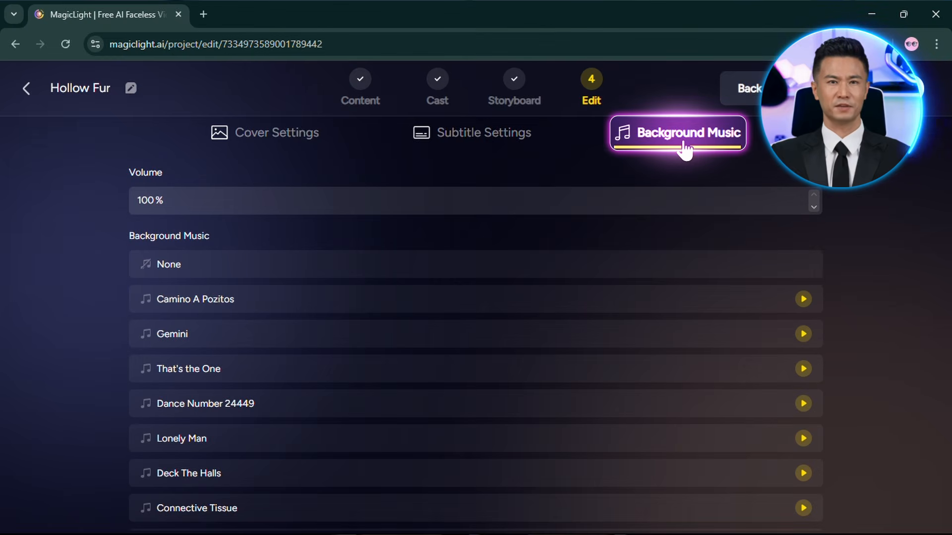
{"action": "left_click", "coordinate": [802, 299]}
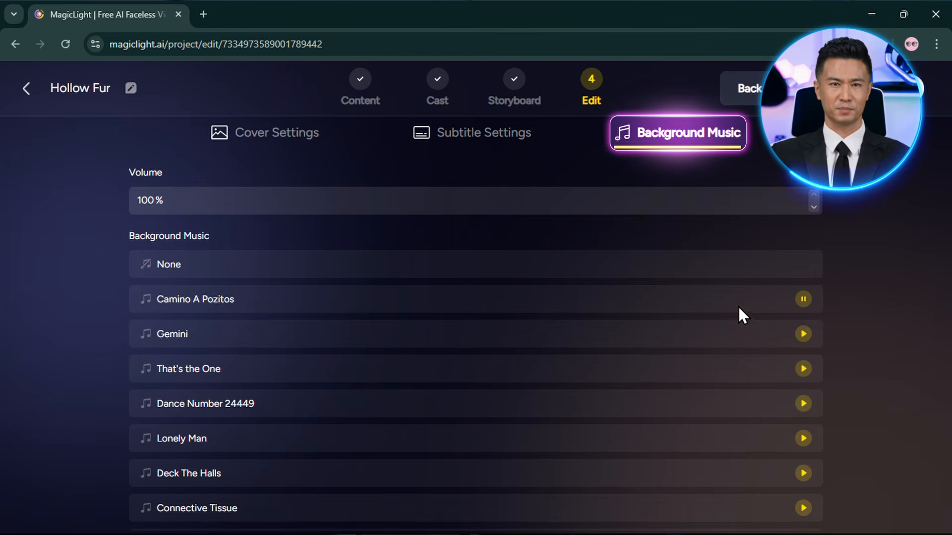
{"action": "left_click", "coordinate": [614, 299]}
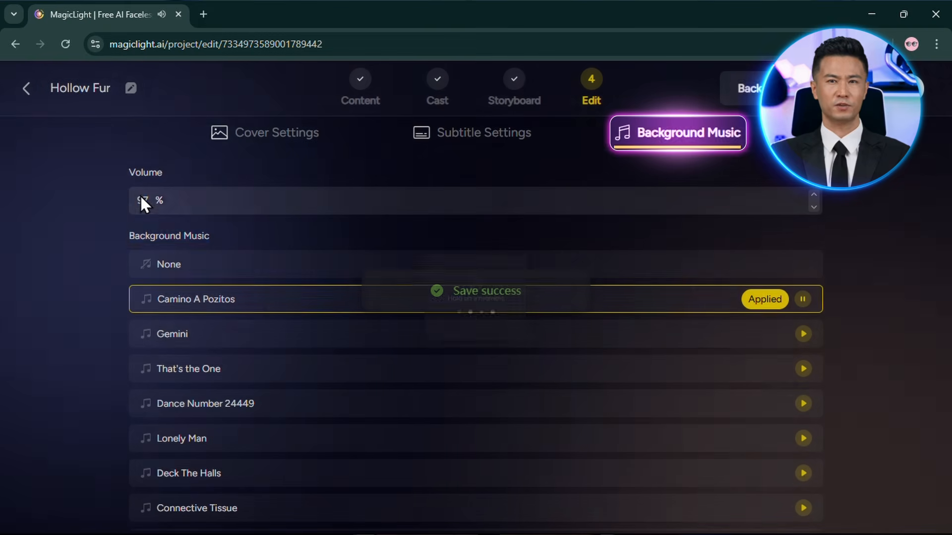
Set the background music volume to 30% and change the applied track to None.
{"action": "double_click", "coordinate": [142, 200]}
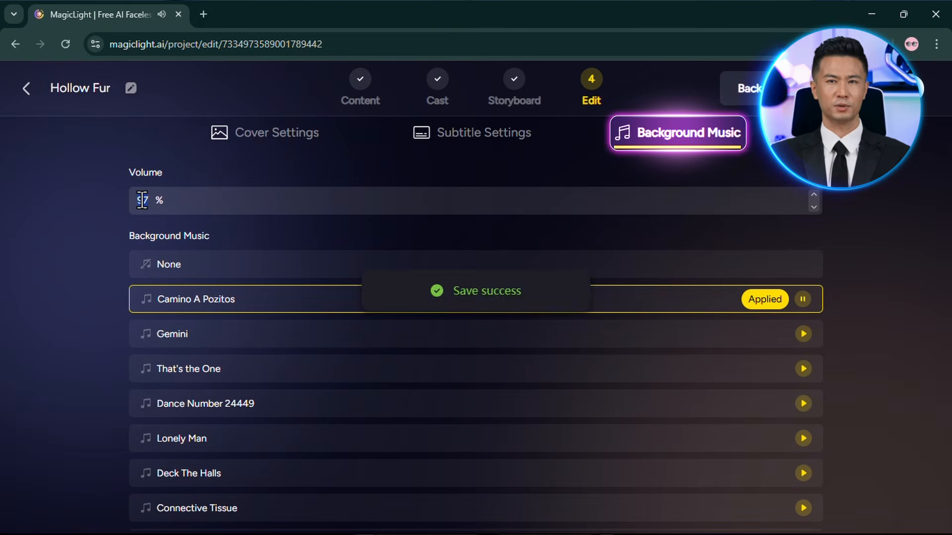
{"action": "type", "text": "20"}
{"action": "left_click", "coordinate": [454, 125]}
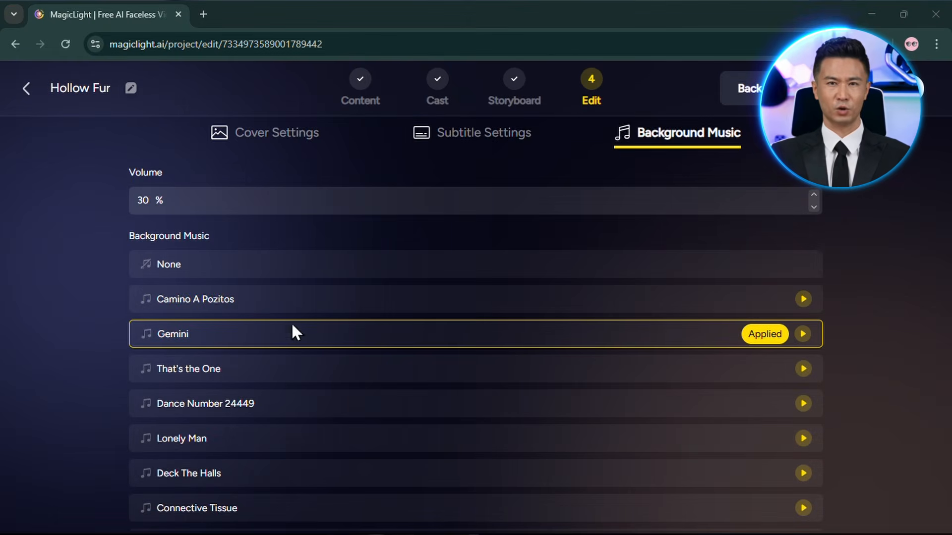
{"action": "left_click", "coordinate": [653, 270]}
Recheck the cover, subtitle and background music settings.
{"action": "left_click", "coordinate": [283, 145]}
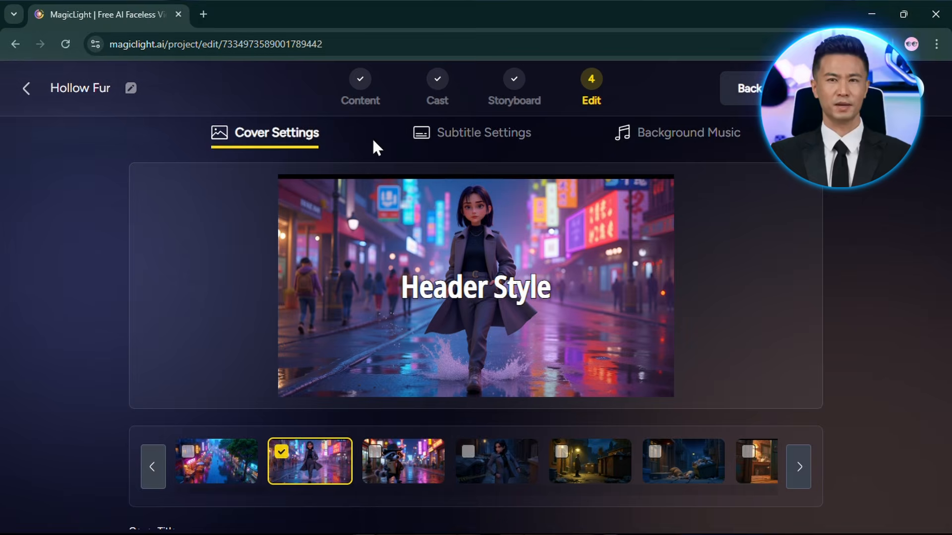
{"action": "left_click", "coordinate": [420, 135]}
{"action": "left_click", "coordinate": [691, 139]}
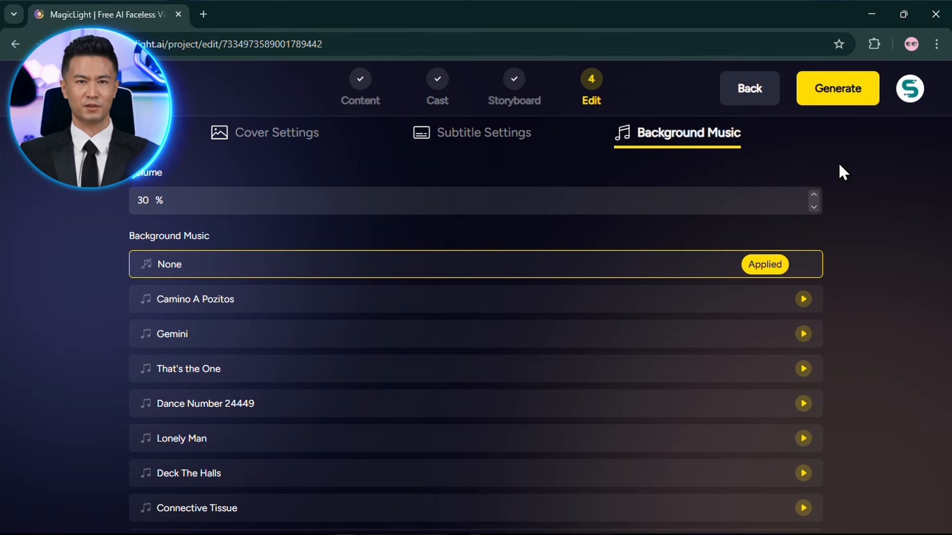
Generate the final video in the 16:9 ratio and play the result.
{"action": "left_click", "coordinate": [855, 98]}
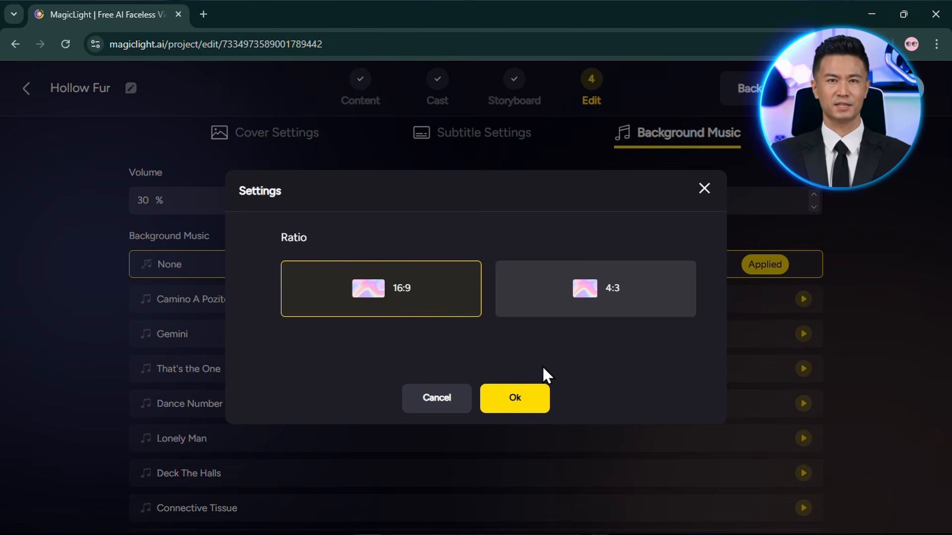
{"action": "left_click", "coordinate": [515, 399]}
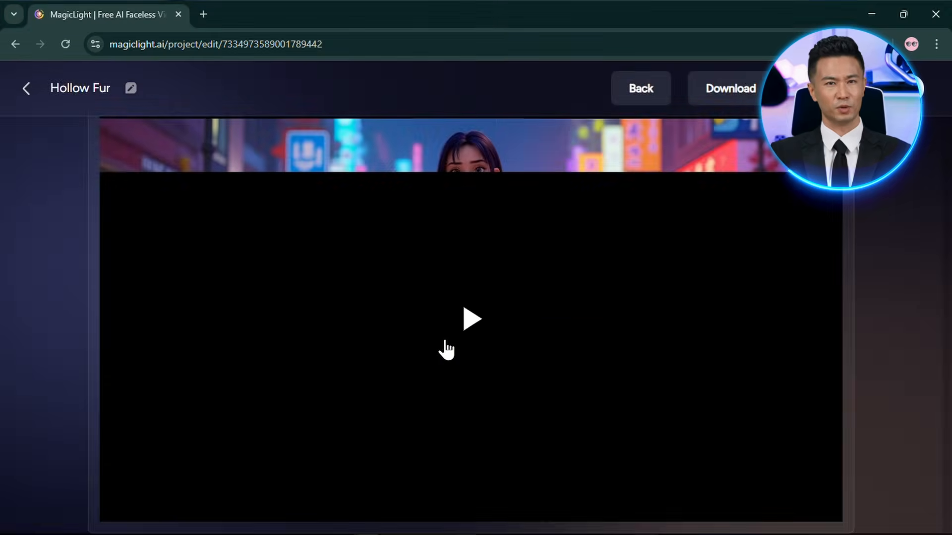
{"action": "scroll", "coordinate": [560, 246], "scroll_direction": "down", "scroll_amount": 1}
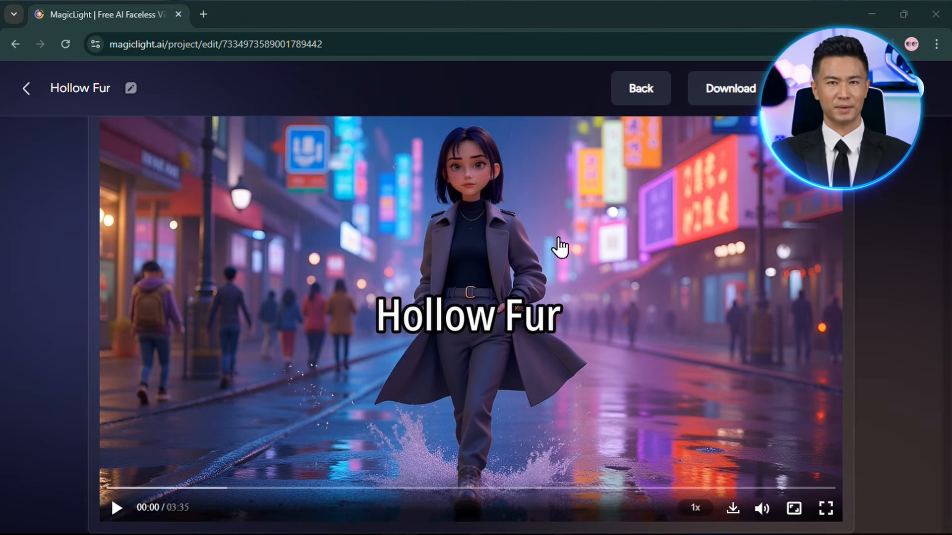
{"action": "left_click", "coordinate": [115, 505]}
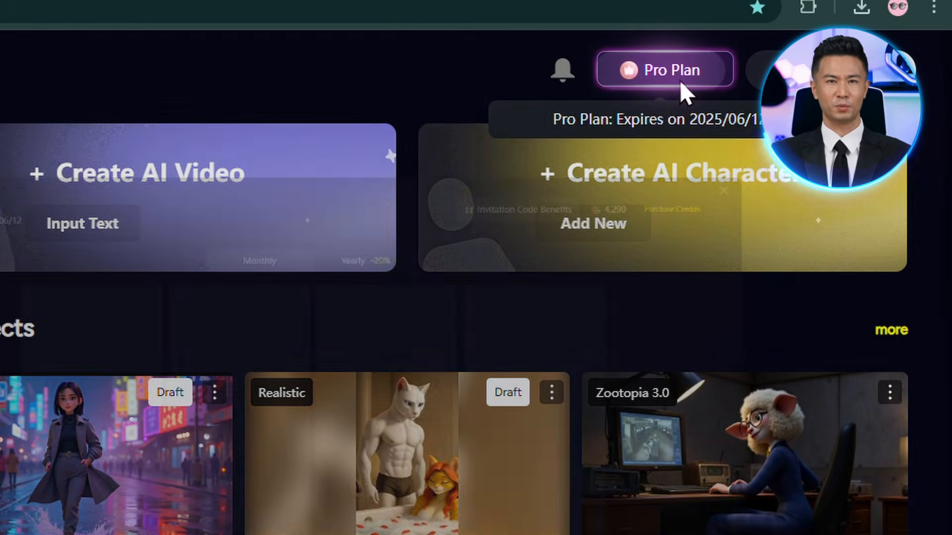
Open the subscription plans and compare the yearly prices and features of Standard, Plus and Pro.
{"action": "left_click", "coordinate": [714, 94]}
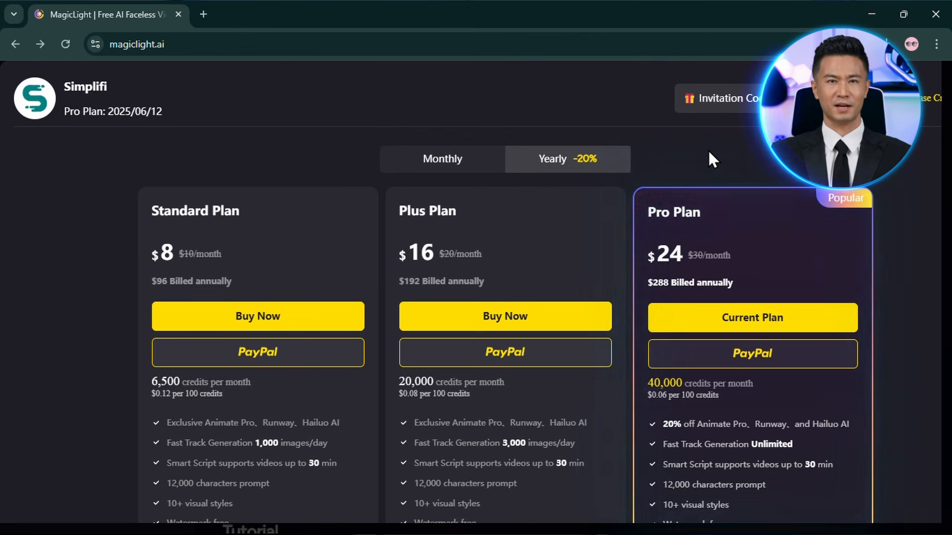
{"action": "scroll", "coordinate": [708, 150], "scroll_direction": "down", "scroll_amount": 2}
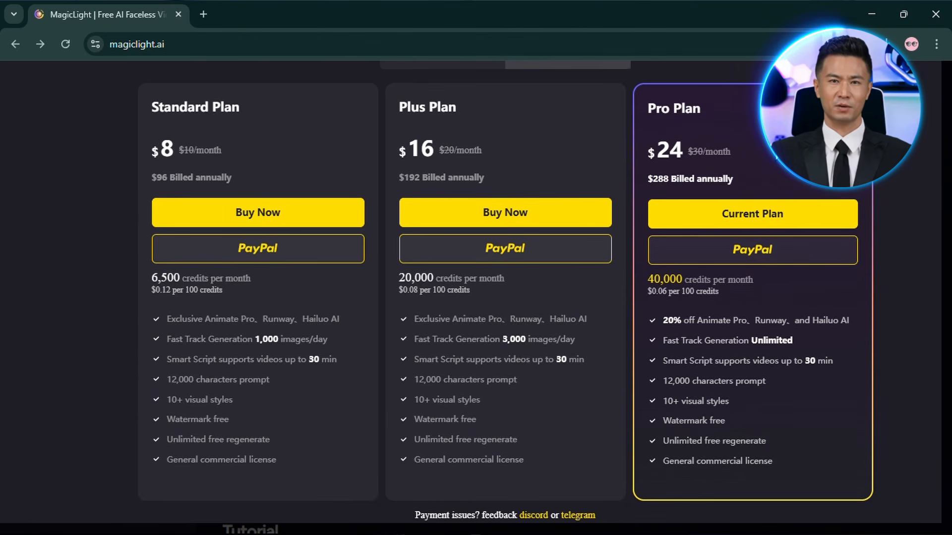